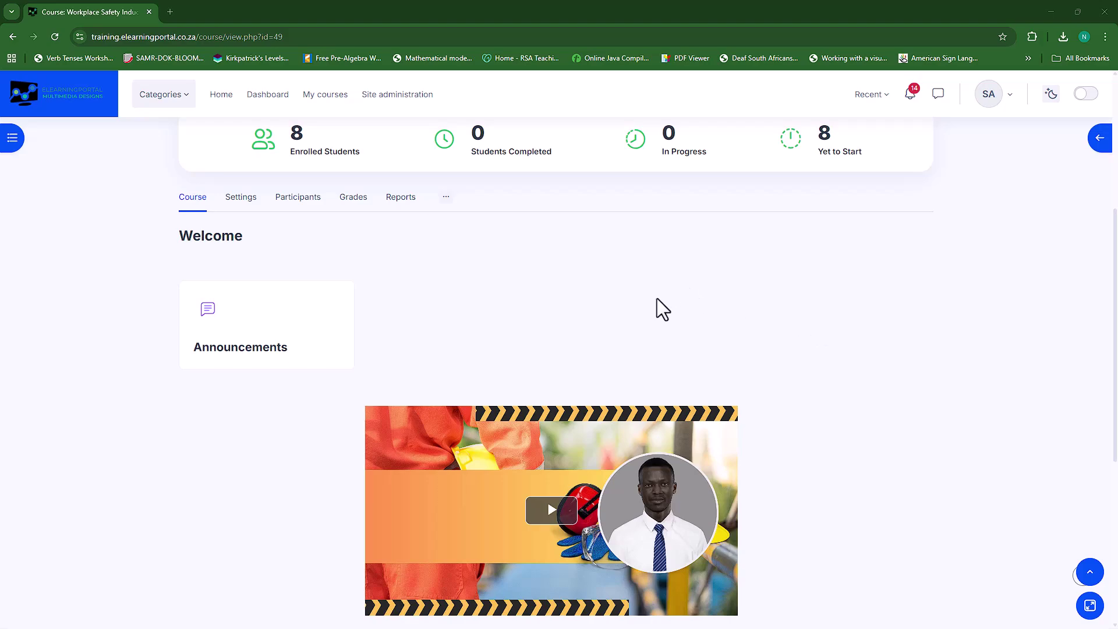
Open the Moodle plugins directory in a new browser tab and search it for "learning map"
{"action": "left_click", "coordinate": [170, 12]}
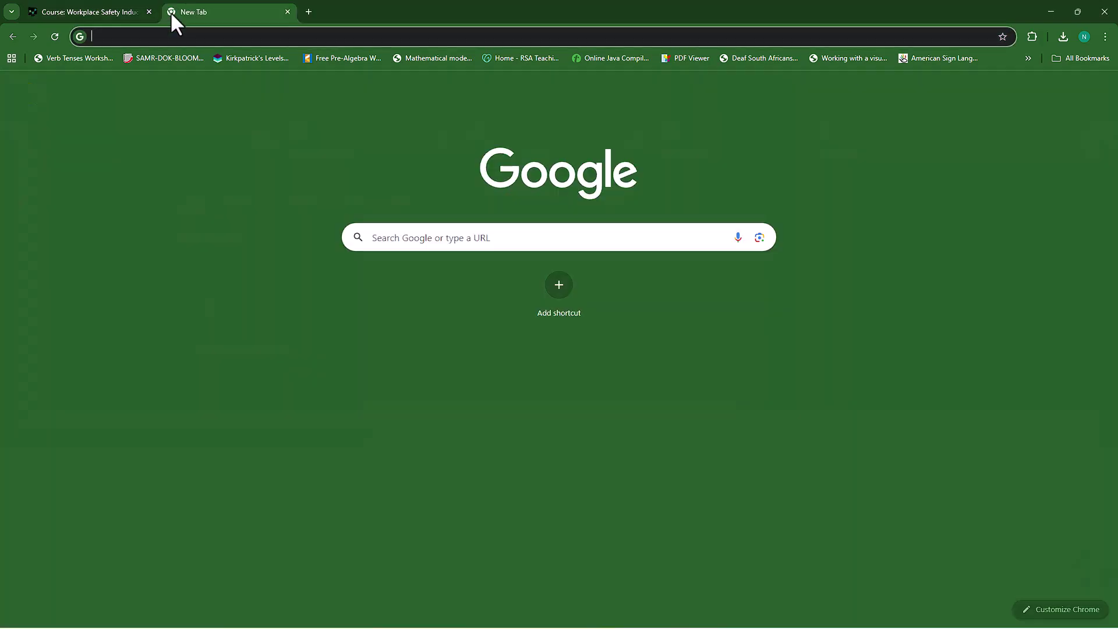
{"action": "type", "text": "moodle.org"}
{"action": "key", "text": "Return"}
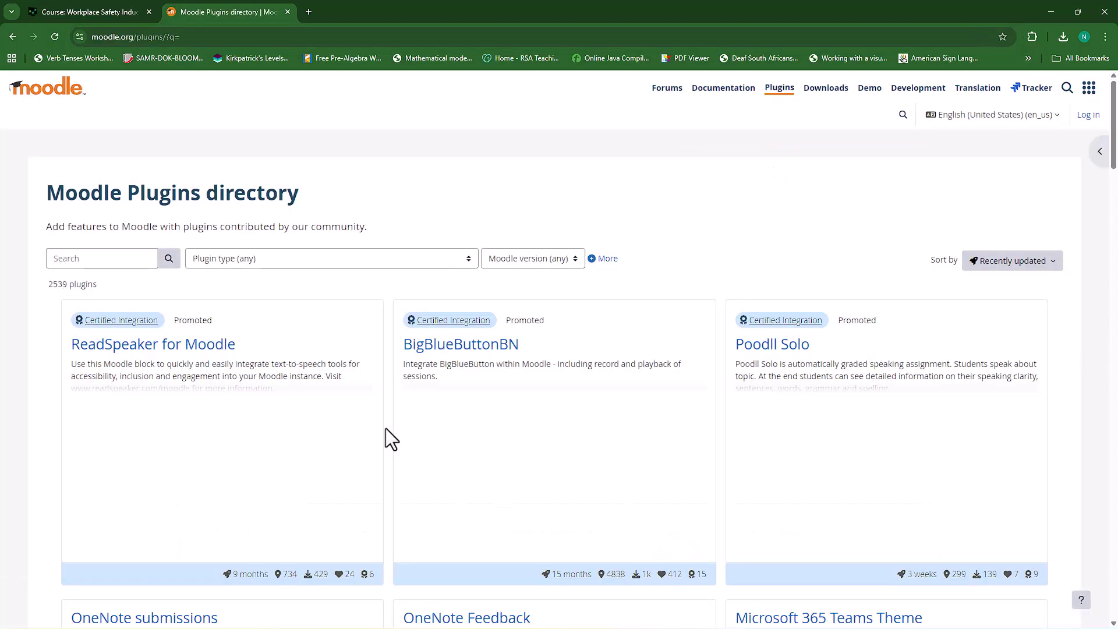
{"action": "left_click", "coordinate": [110, 257]}
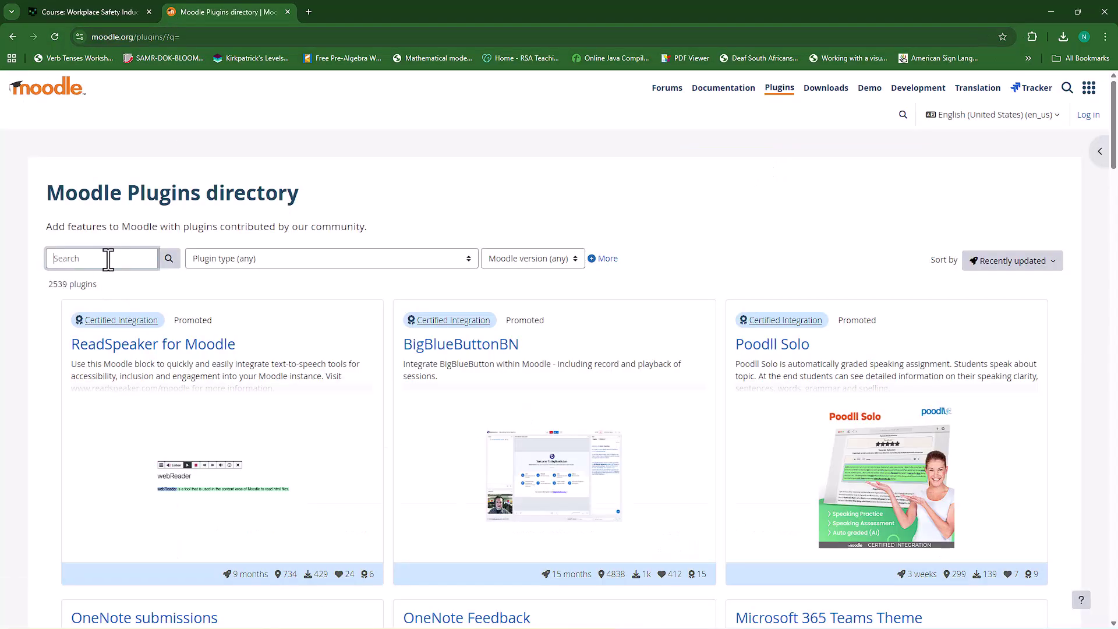
{"action": "type", "text": "learning map"}
{"action": "left_click", "coordinate": [170, 261]}
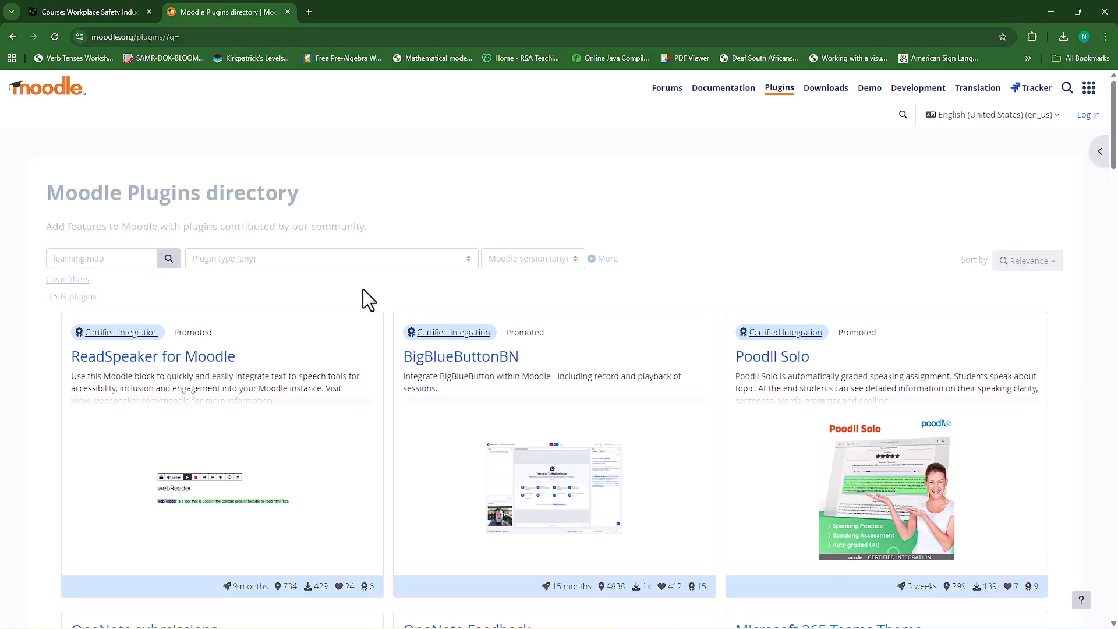
{"action": "scroll", "coordinate": [327, 402], "scroll_direction": "down", "scroll_amount": 5}
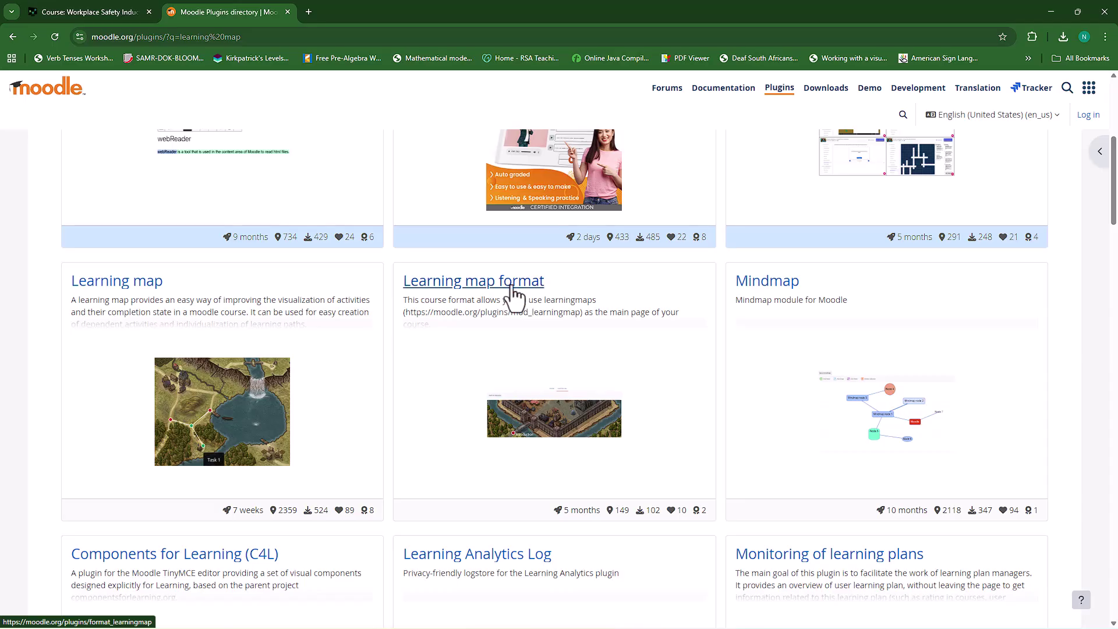
{"action": "left_click", "coordinate": [111, 292]}
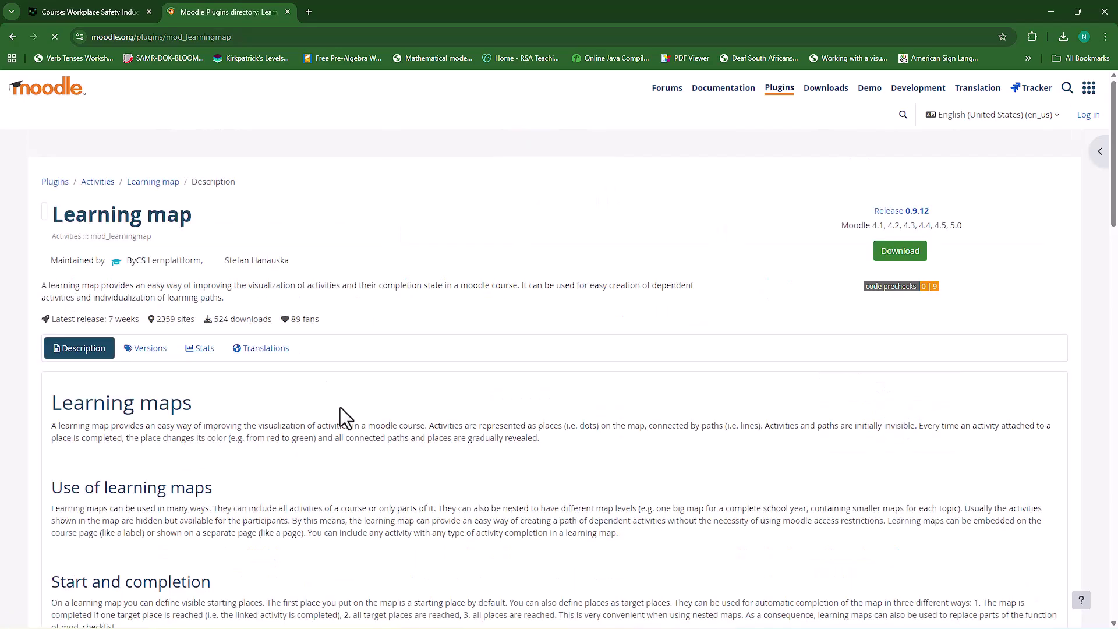
{"action": "left_click", "coordinate": [148, 369]}
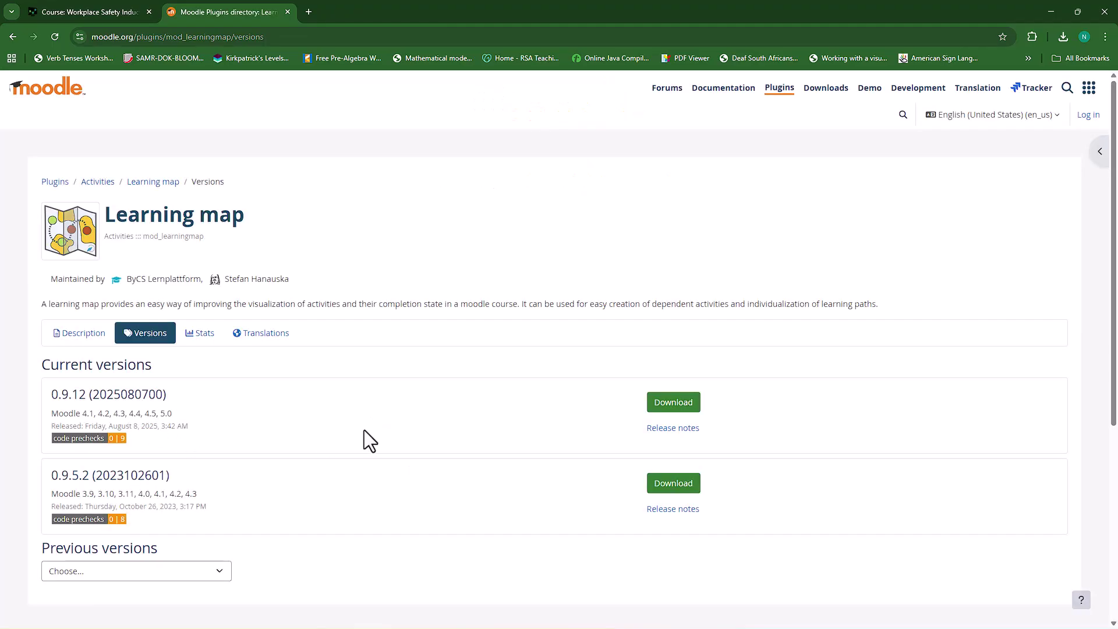
{"action": "left_click", "coordinate": [664, 410]}
Return to the course site and open the plugin installer from its site administration in a separate browser tab
{"action": "key", "text": "ctrl+Tab"}
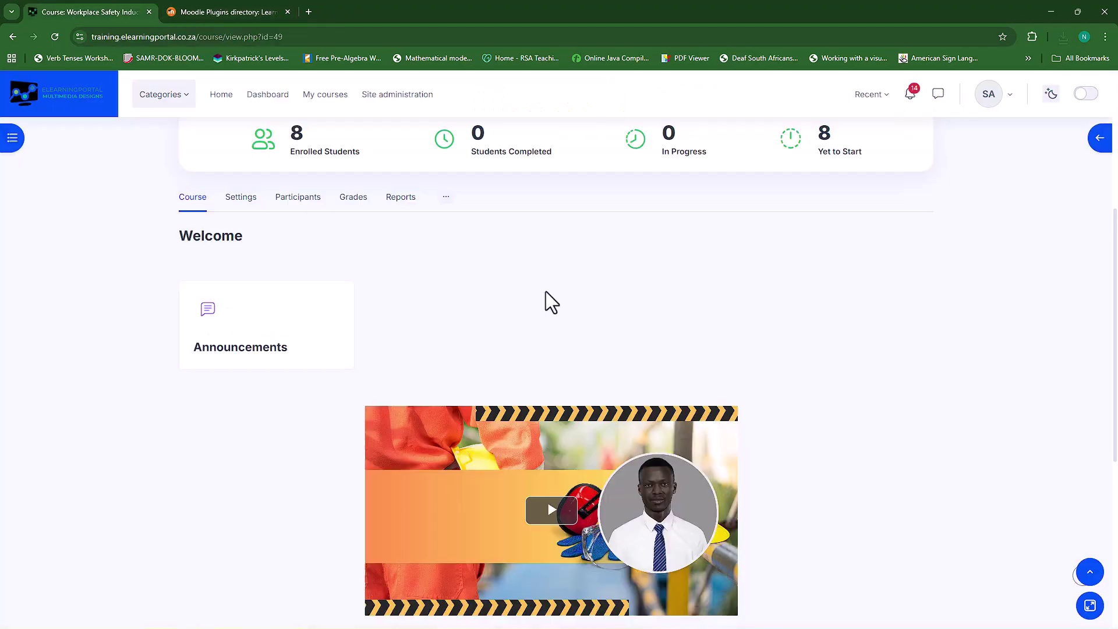
{"action": "right_click", "coordinate": [388, 99]}
{"action": "left_click", "coordinate": [431, 112]}
{"action": "left_click", "coordinate": [201, 9]}
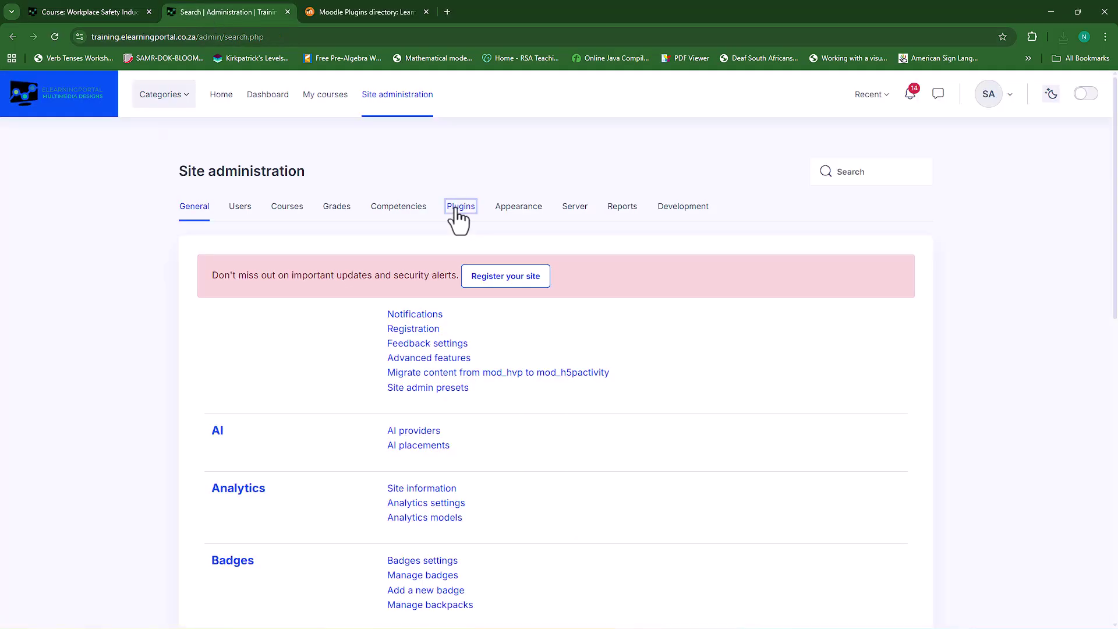
{"action": "left_click", "coordinate": [460, 207]}
{"action": "left_click", "coordinate": [430, 317]}
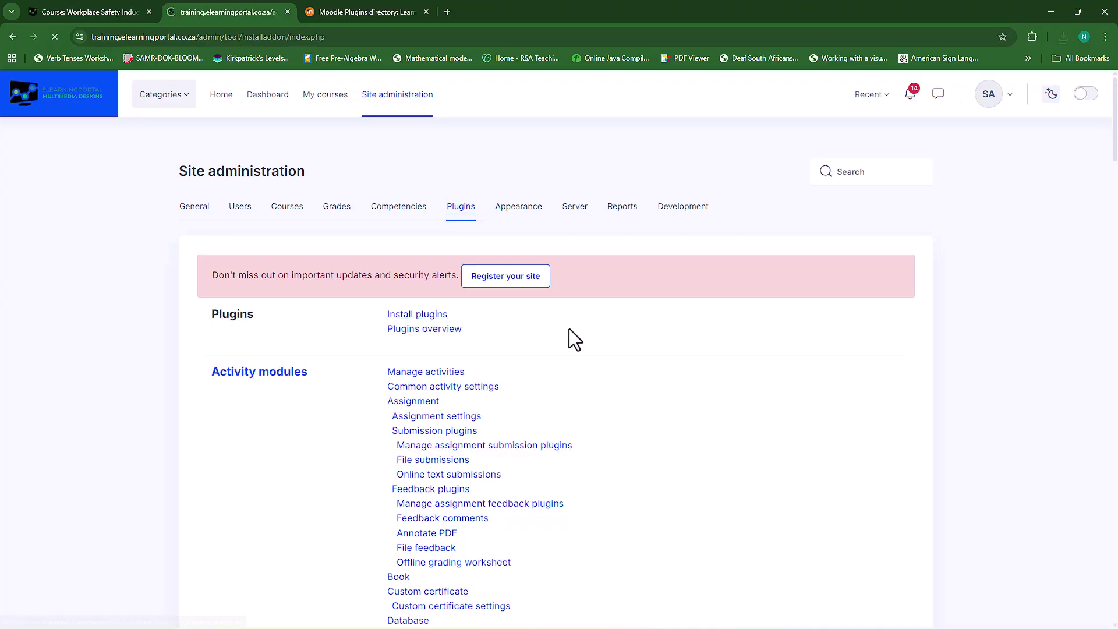
Upload mod_learningmap_moodle50_2025080700.zip from the Downloads folder as the plugin installer's ZIP package
{"action": "left_click", "coordinate": [417, 396]}
{"action": "left_click", "coordinate": [497, 301]}
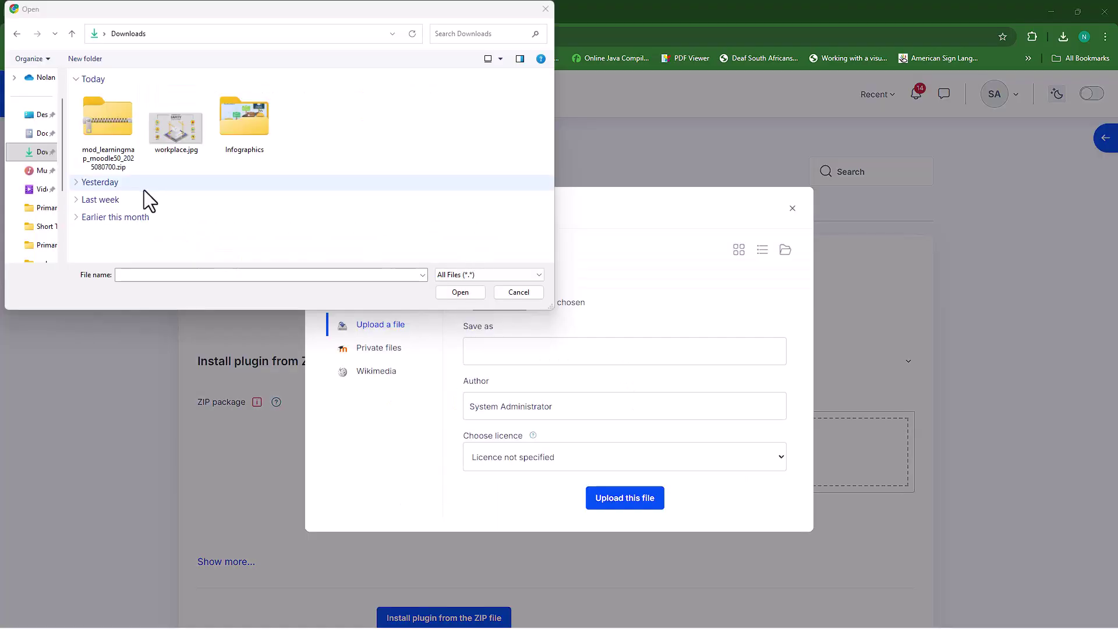
{"action": "left_click", "coordinate": [110, 120]}
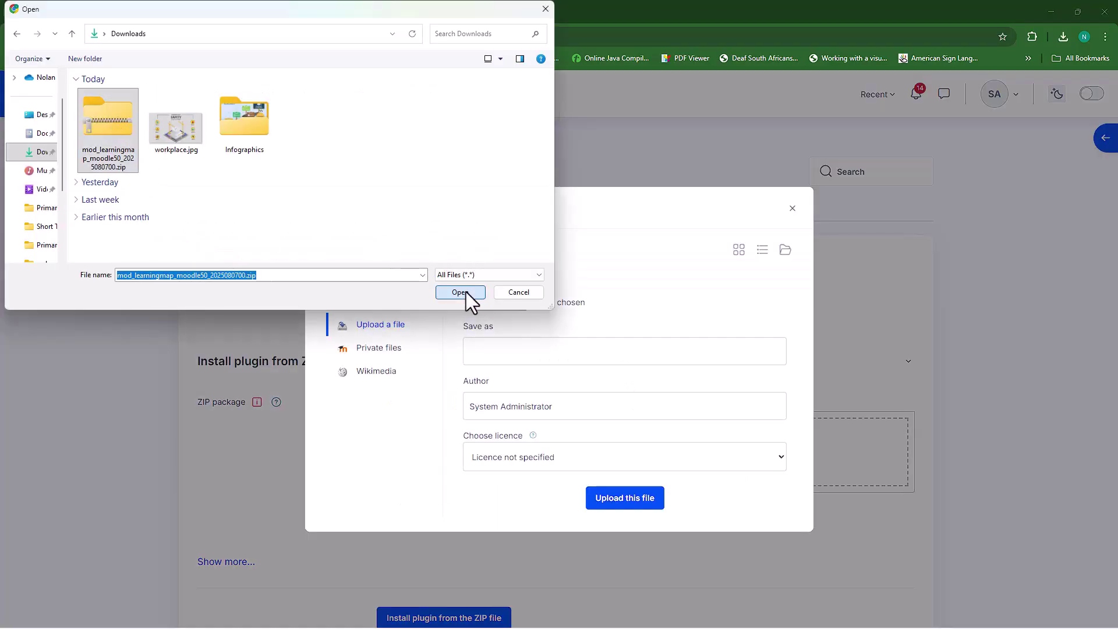
{"action": "left_click", "coordinate": [466, 292]}
{"action": "left_click", "coordinate": [627, 500]}
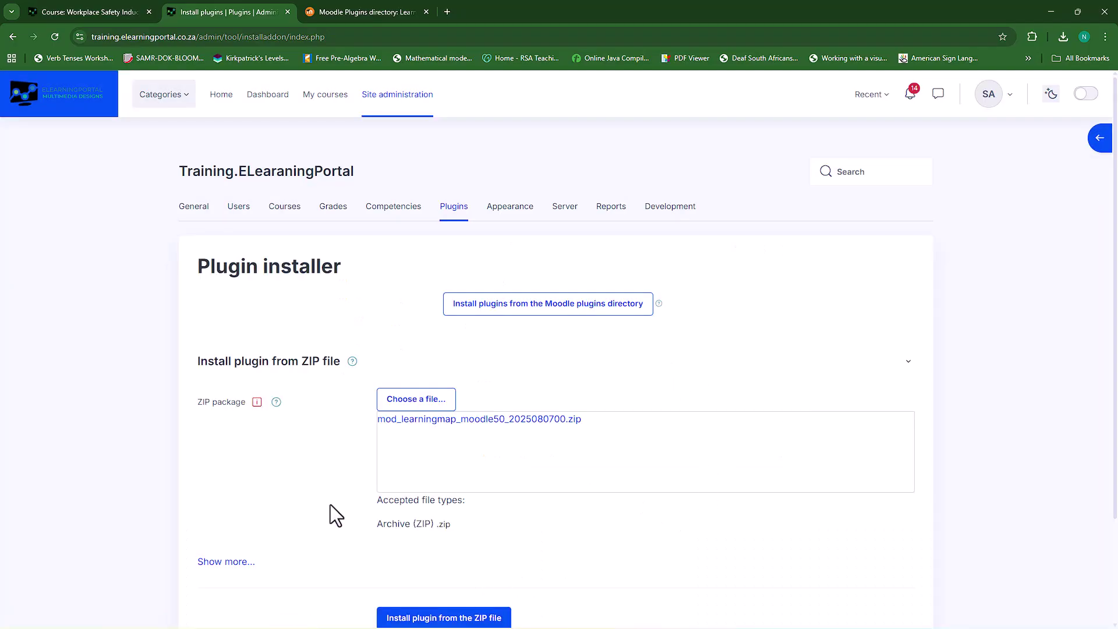
Start installing the plugin from the uploaded ZIP file and continue through the validation and server environment checks
{"action": "scroll", "coordinate": [378, 517], "scroll_direction": "down", "scroll_amount": 2}
{"action": "left_click", "coordinate": [406, 508]}
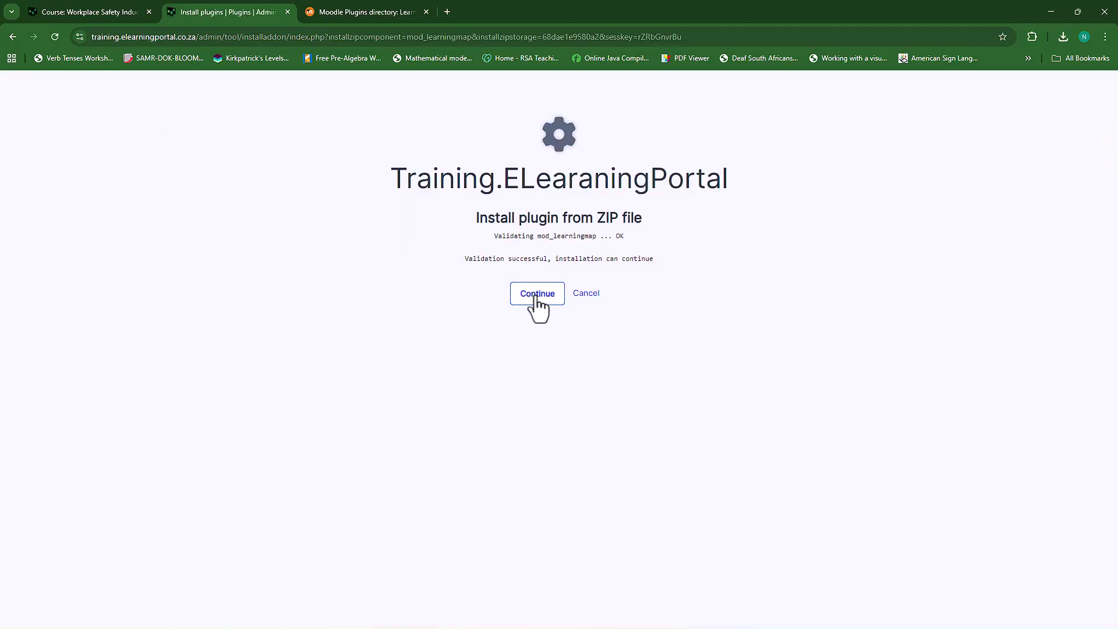
{"action": "left_click", "coordinate": [535, 299]}
{"action": "scroll", "coordinate": [698, 369], "scroll_direction": "down", "scroll_amount": 10}
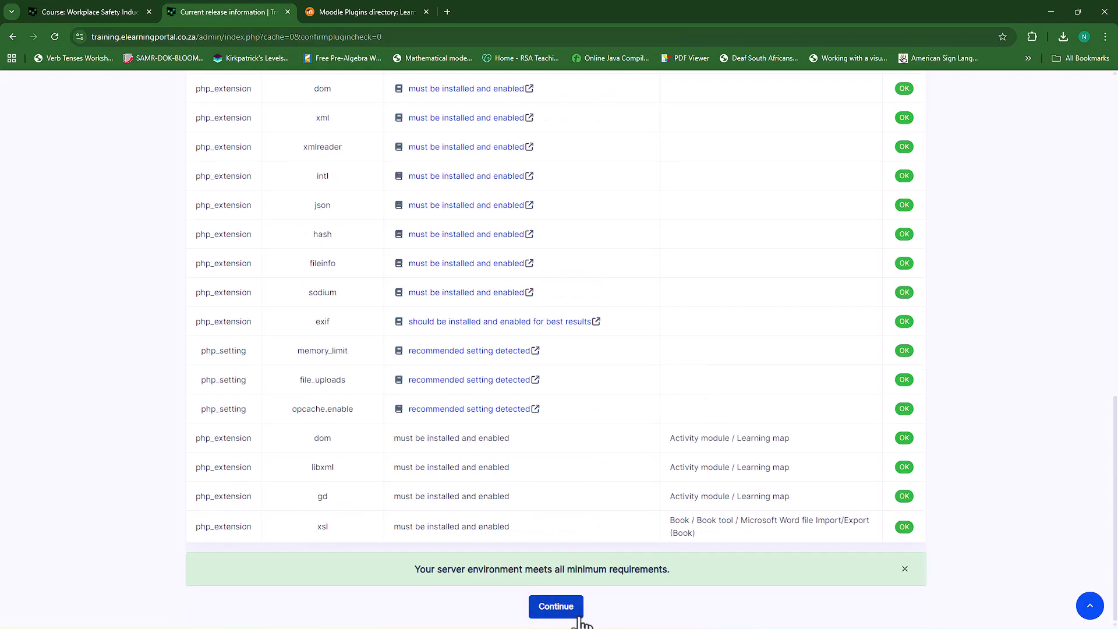
{"action": "left_click", "coordinate": [553, 609]}
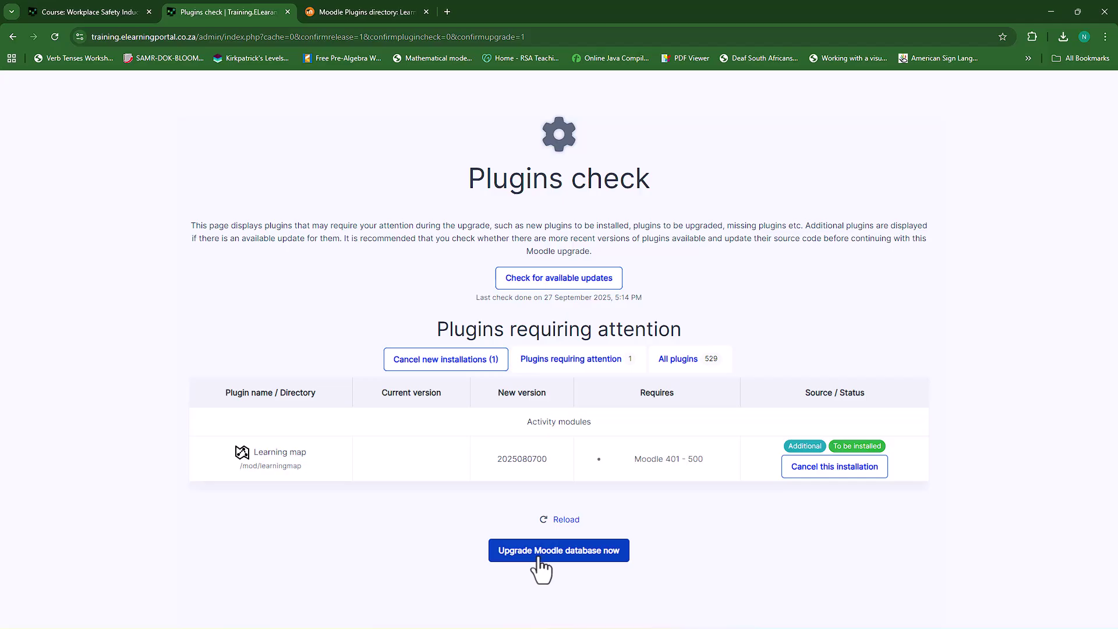
Upgrade the Moodle database for the new plugin and save the Learning map settings with their defaults
{"action": "left_click", "coordinate": [539, 559]}
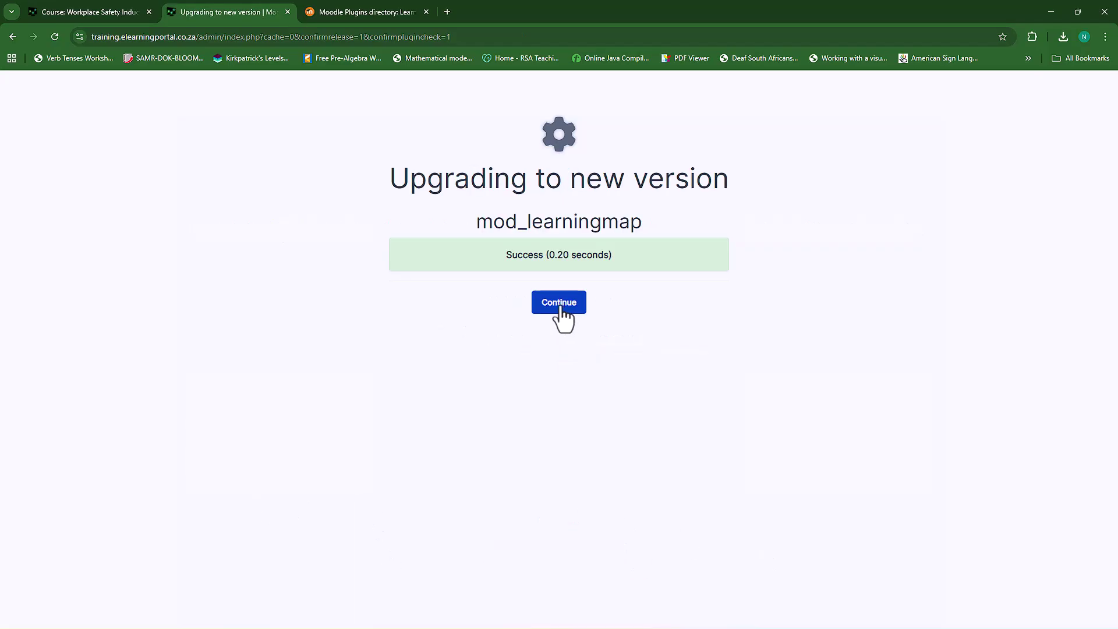
{"action": "left_click", "coordinate": [561, 309]}
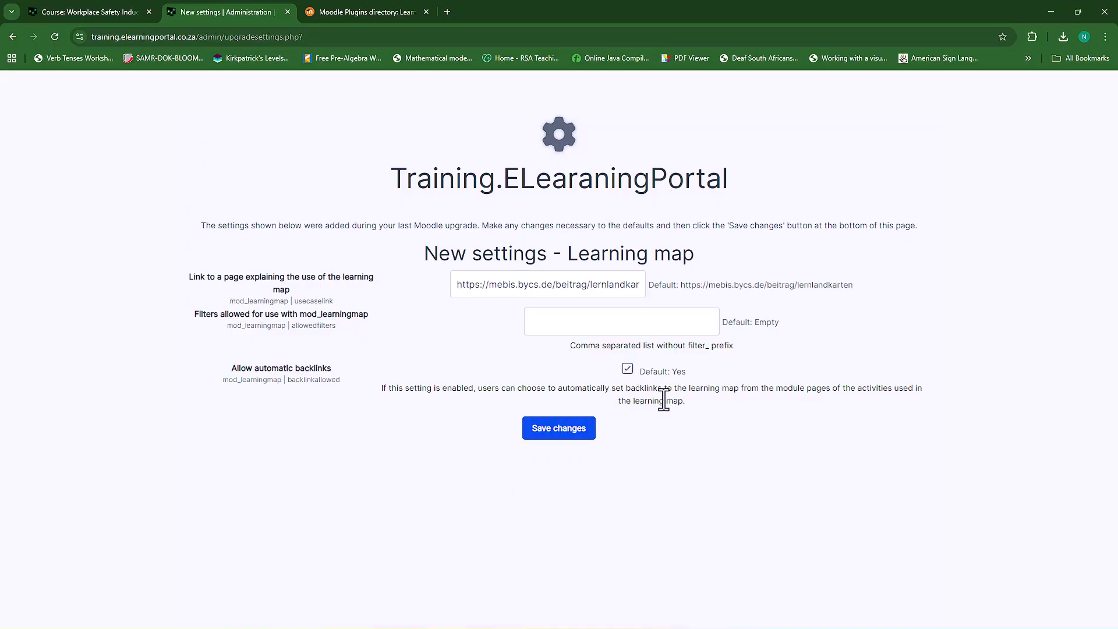
{"action": "left_click", "coordinate": [561, 434]}
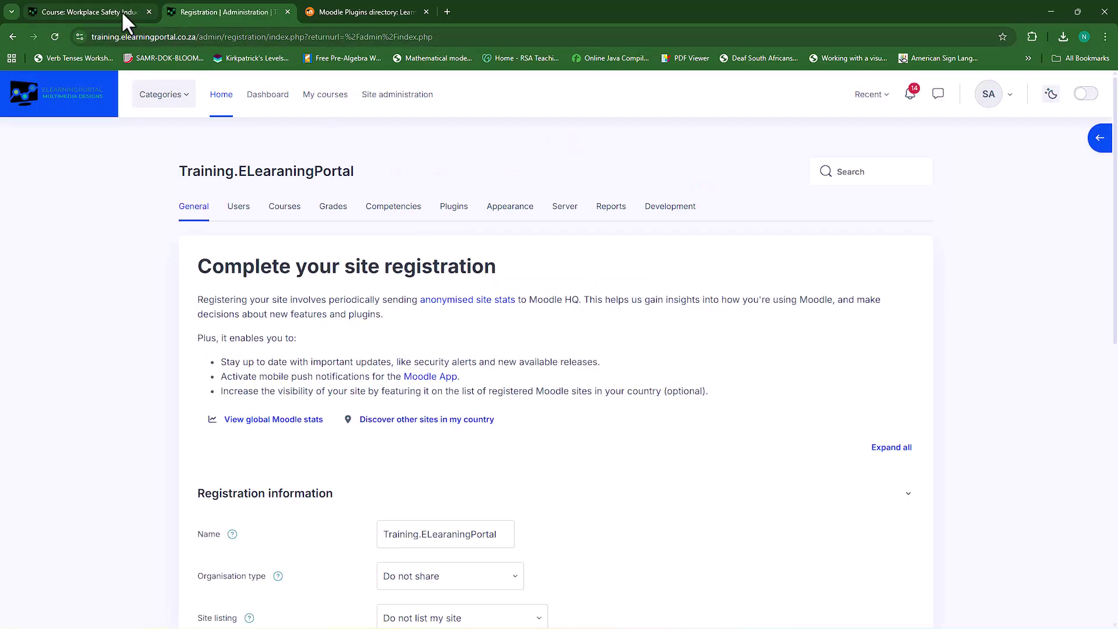
Close the administration tab, then reload the Workplace Safety Induction course page and turn on edit mode
{"action": "left_click", "coordinate": [287, 12]}
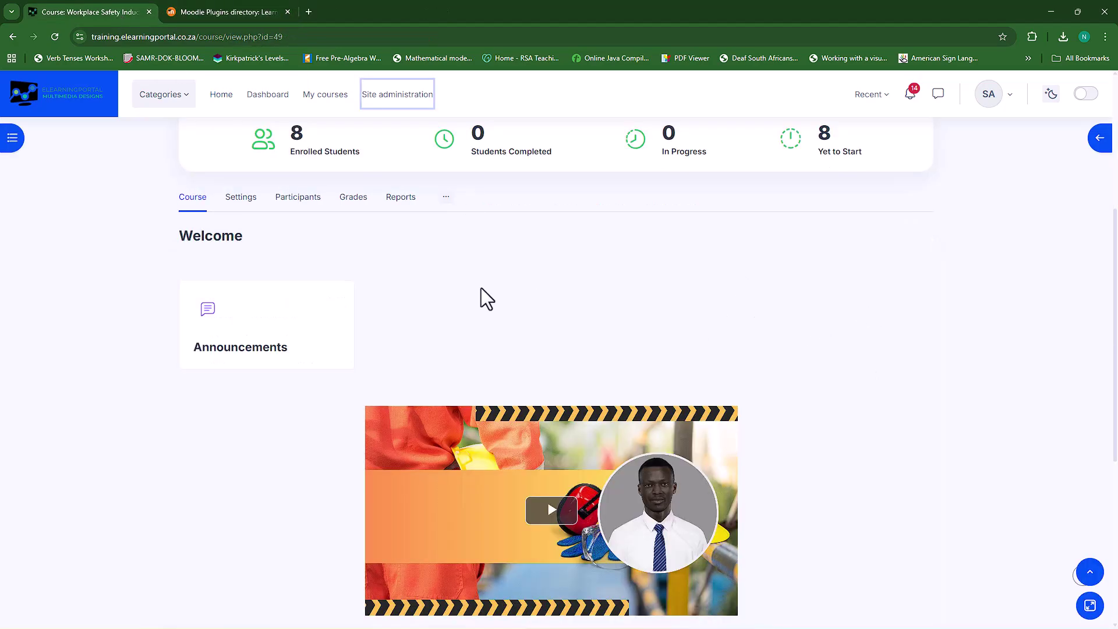
{"action": "left_click", "coordinate": [55, 37]}
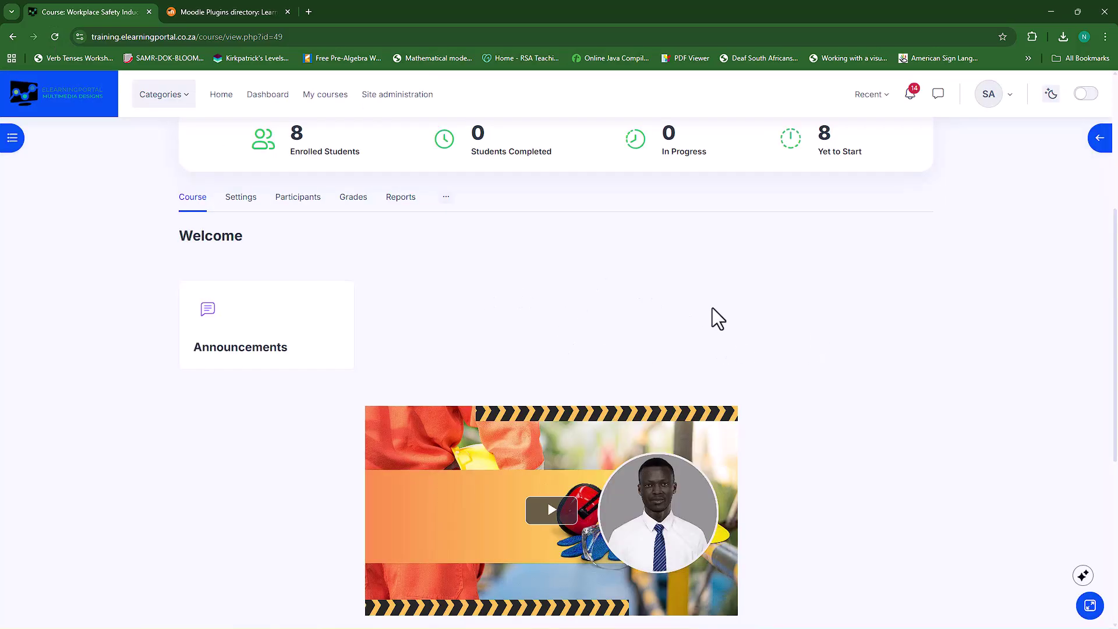
{"action": "left_click", "coordinate": [1086, 94]}
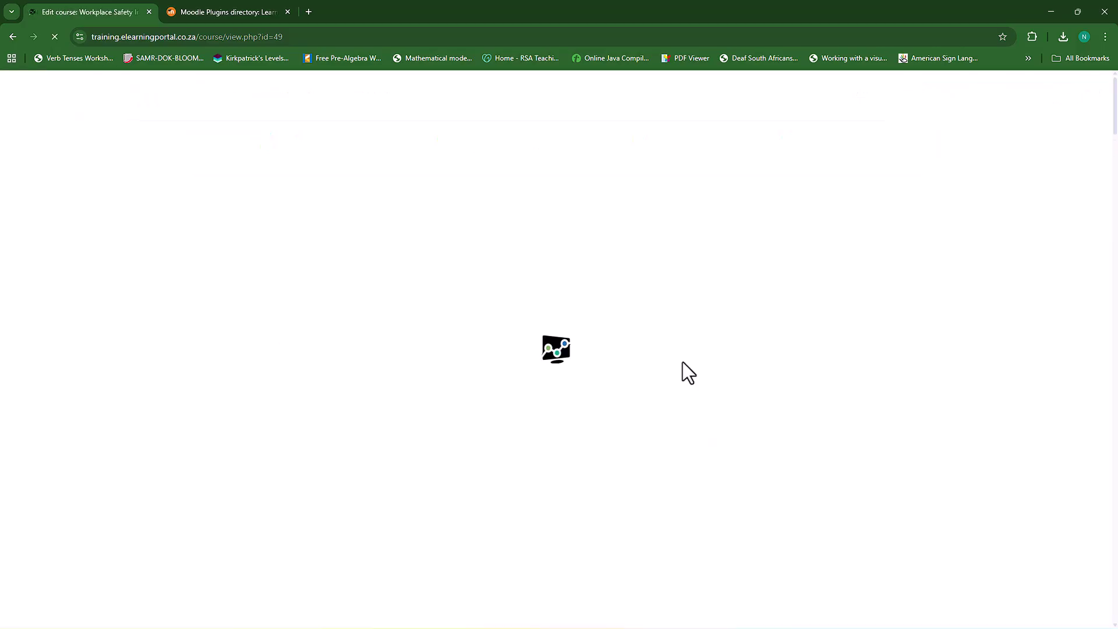
Add a Learning map activity to the Welcome section, directly below the introductory video
{"action": "scroll", "coordinate": [705, 372], "scroll_direction": "down", "scroll_amount": 6}
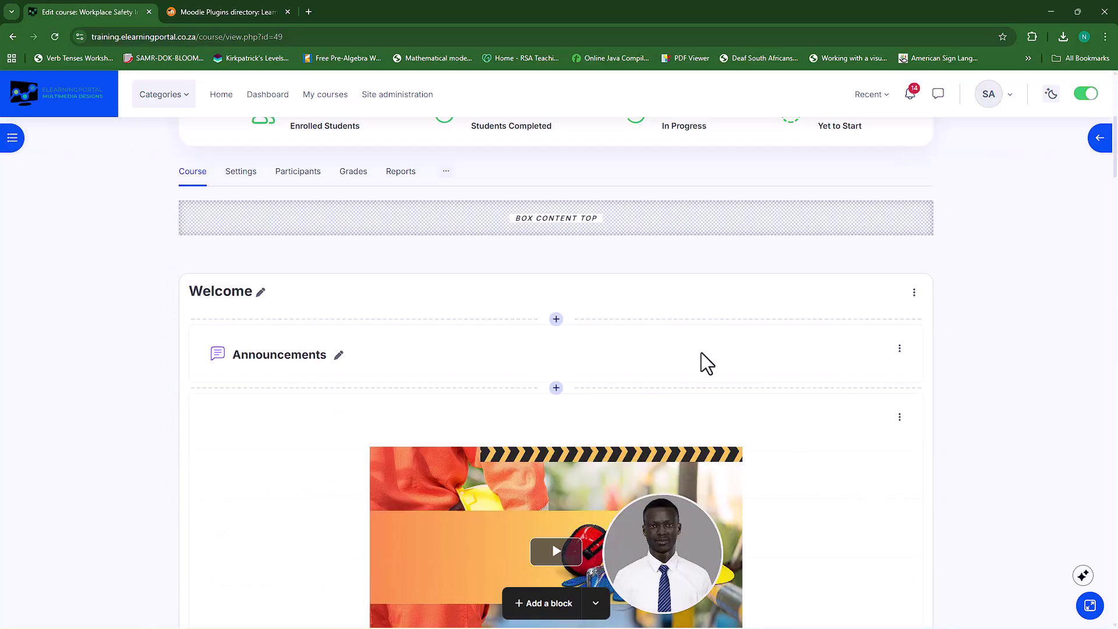
{"action": "scroll", "coordinate": [701, 352], "scroll_direction": "down", "scroll_amount": 2}
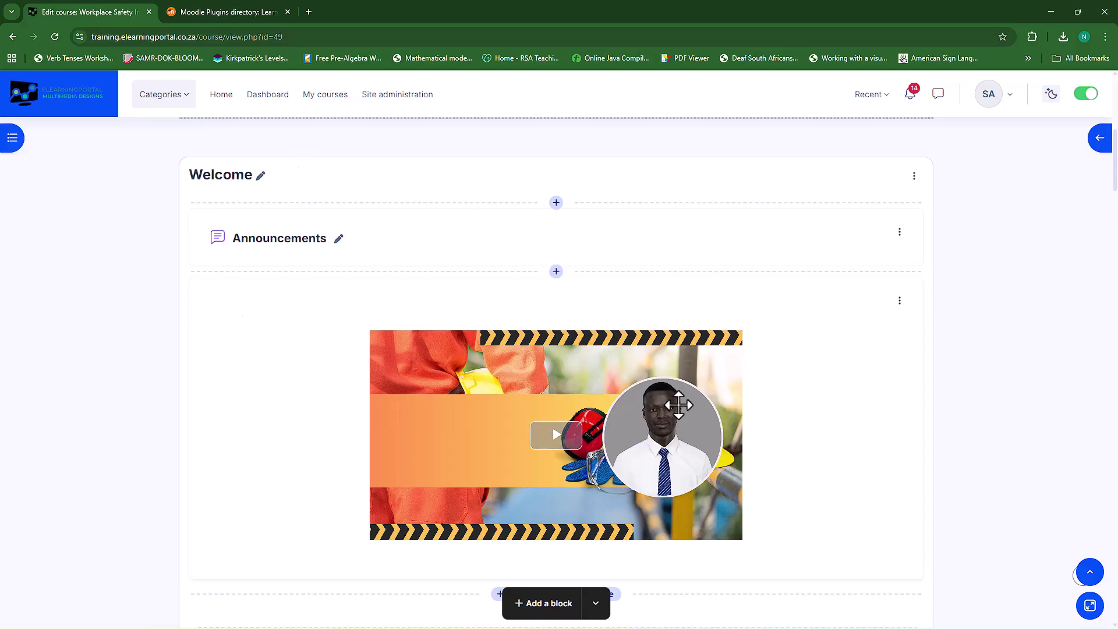
{"action": "scroll", "coordinate": [833, 469], "scroll_direction": "down", "scroll_amount": 2}
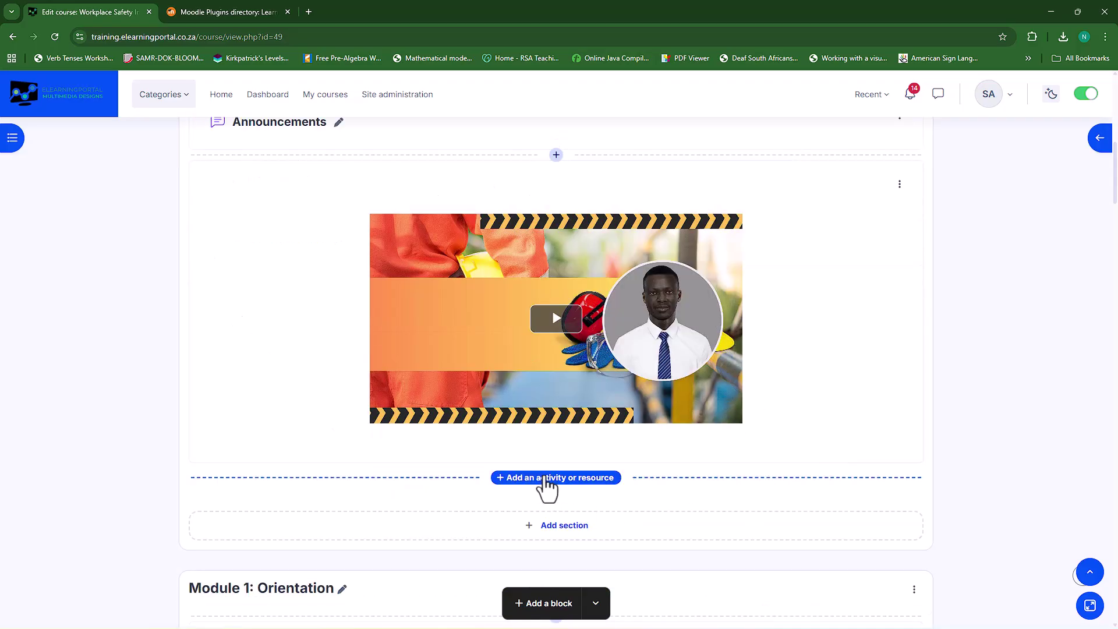
{"action": "left_click", "coordinate": [545, 479]}
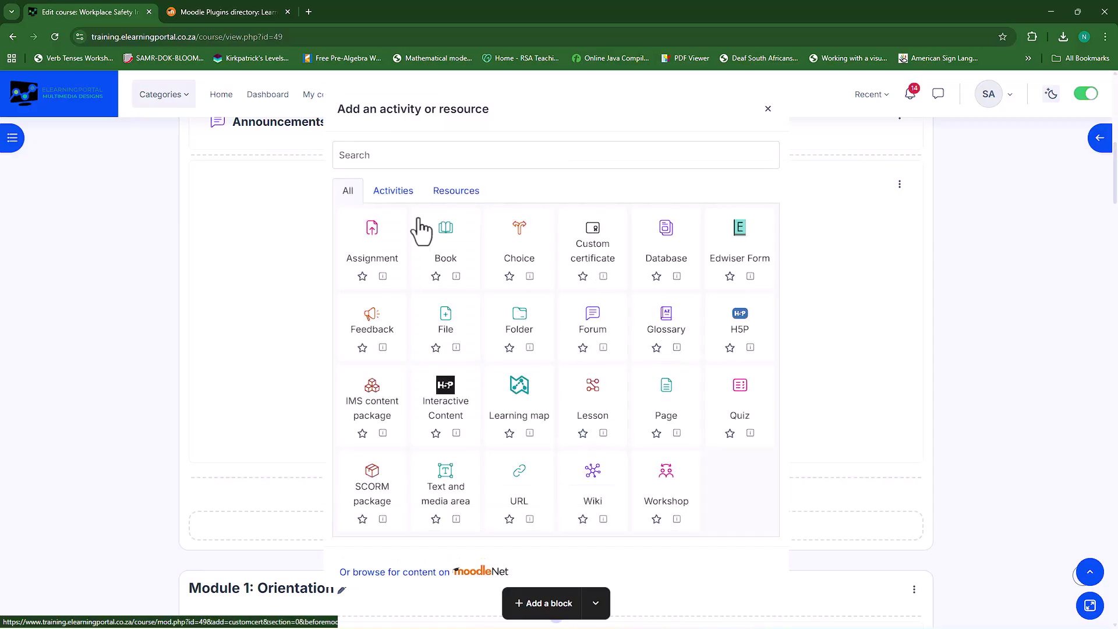
{"action": "left_click", "coordinate": [517, 423]}
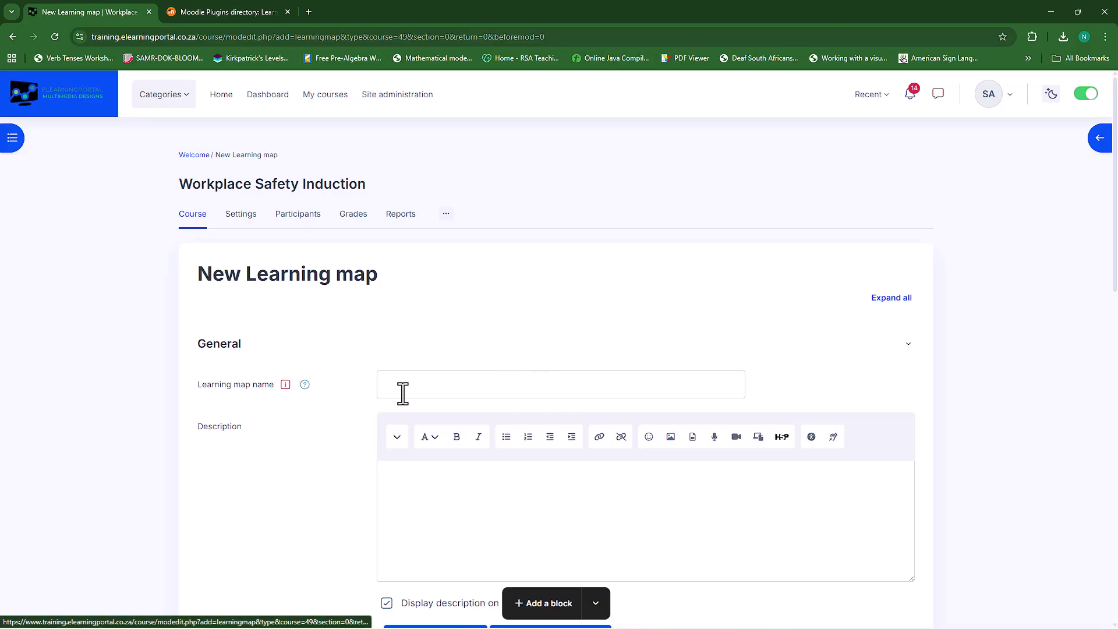
Name the activity "My Learning Map" and turn off displaying its description on the course page
{"action": "left_click", "coordinate": [425, 385]}
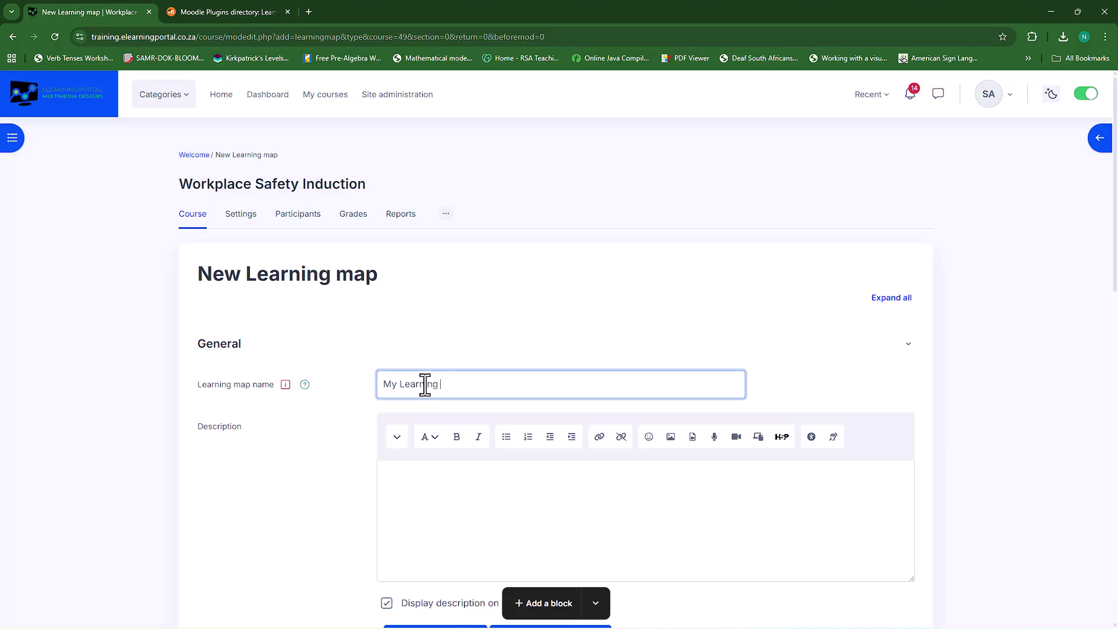
{"action": "scroll", "coordinate": [352, 390], "scroll_direction": "down", "scroll_amount": 6}
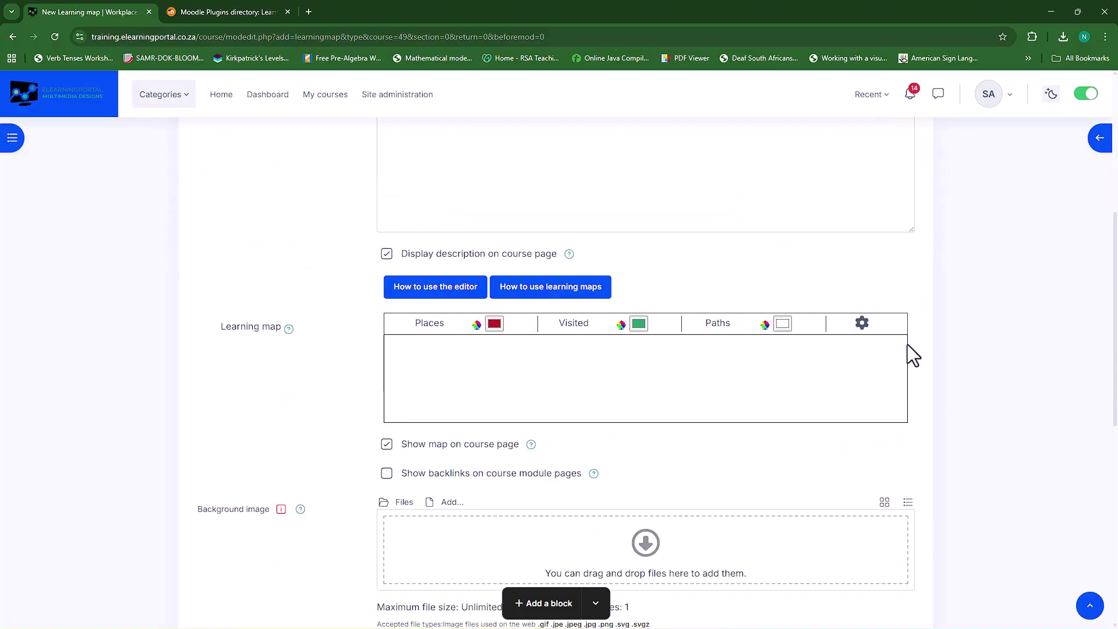
{"action": "scroll", "coordinate": [736, 378], "scroll_direction": "up", "scroll_amount": 2}
{"action": "left_click", "coordinate": [431, 268]}
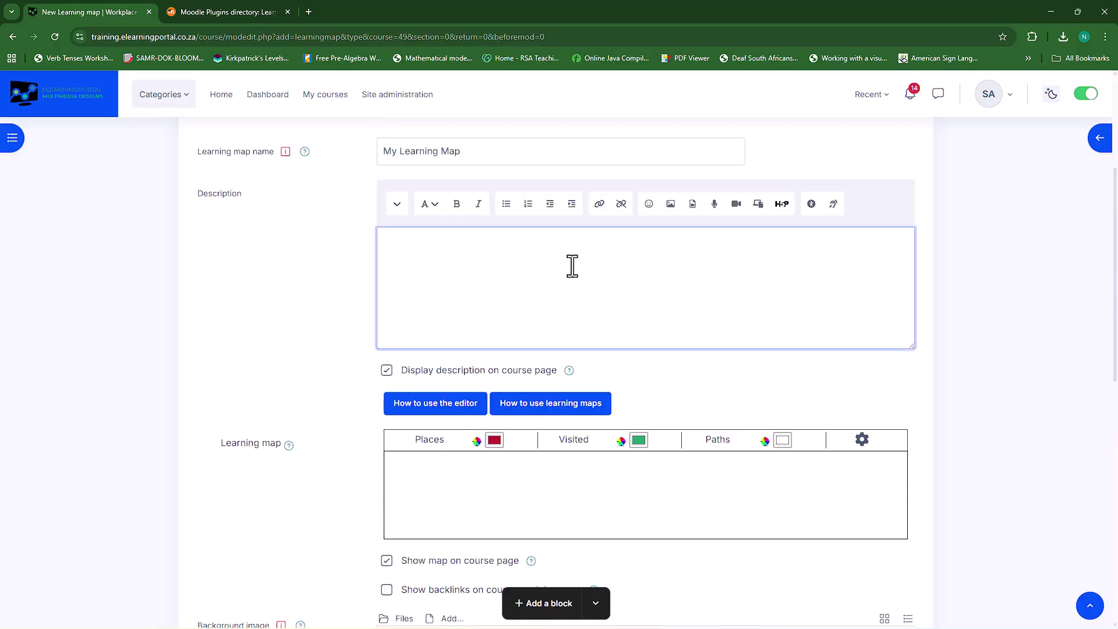
{"action": "left_click", "coordinate": [388, 372]}
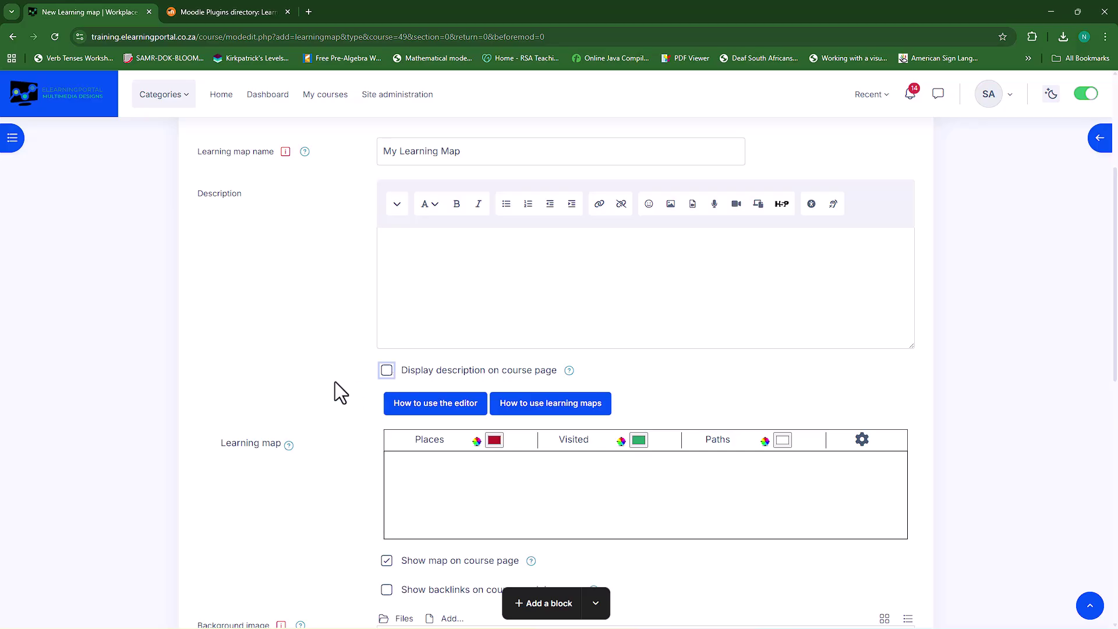
{"action": "scroll", "coordinate": [323, 379], "scroll_direction": "down", "scroll_amount": 2}
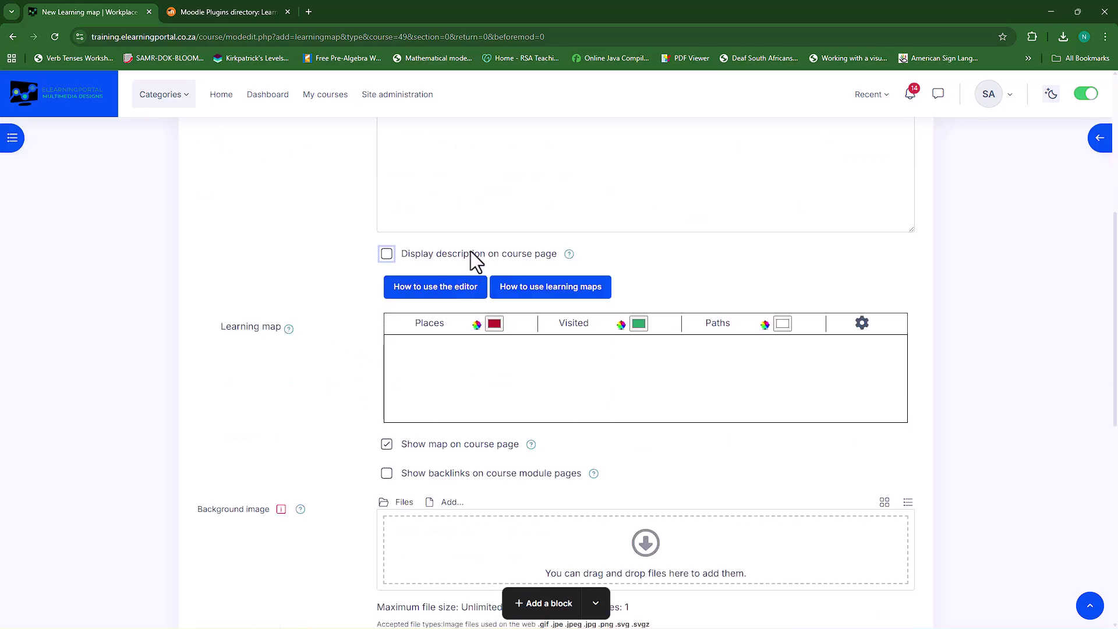
{"action": "left_click", "coordinate": [386, 253]}
{"action": "scroll", "coordinate": [407, 262], "scroll_direction": "up", "scroll_amount": 2}
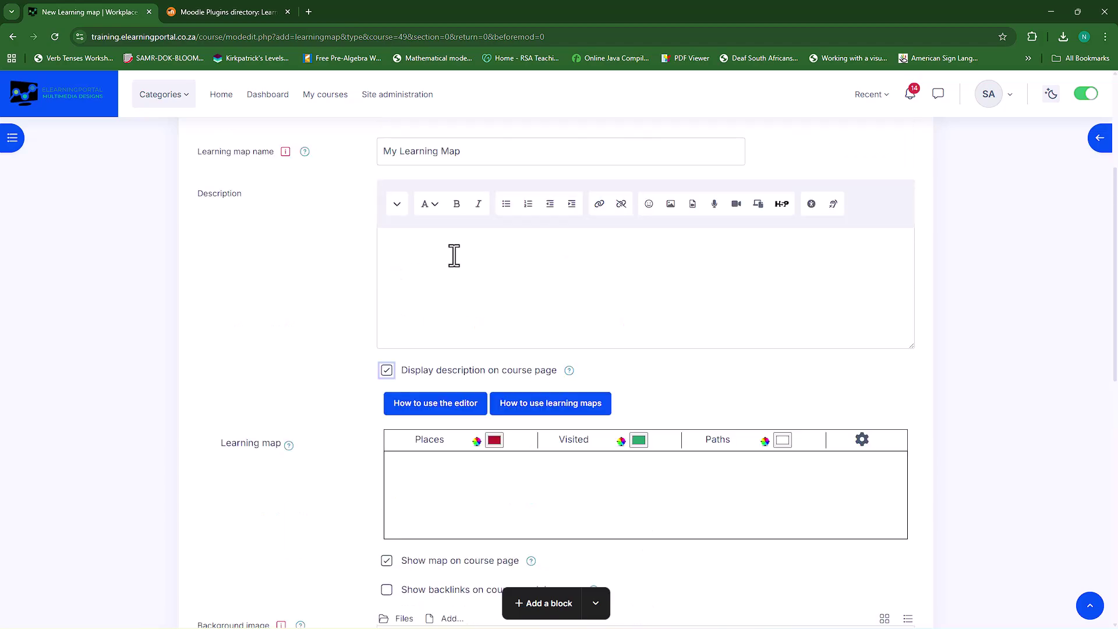
{"action": "left_click", "coordinate": [408, 259]}
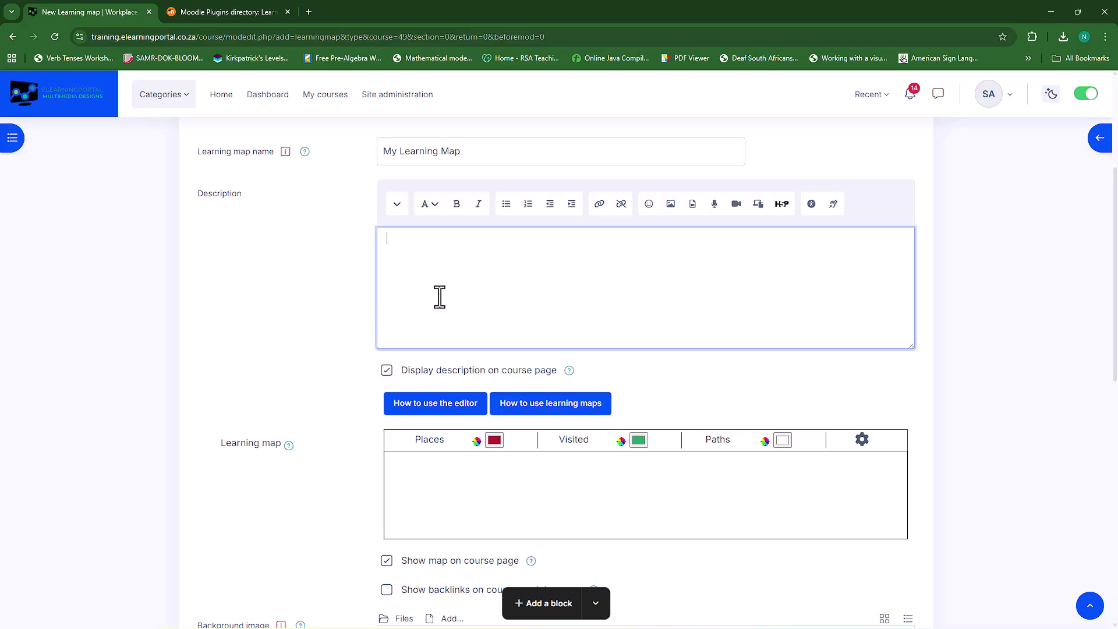
{"action": "left_click", "coordinate": [387, 370]}
{"action": "scroll", "coordinate": [291, 362], "scroll_direction": "down", "scroll_amount": 3}
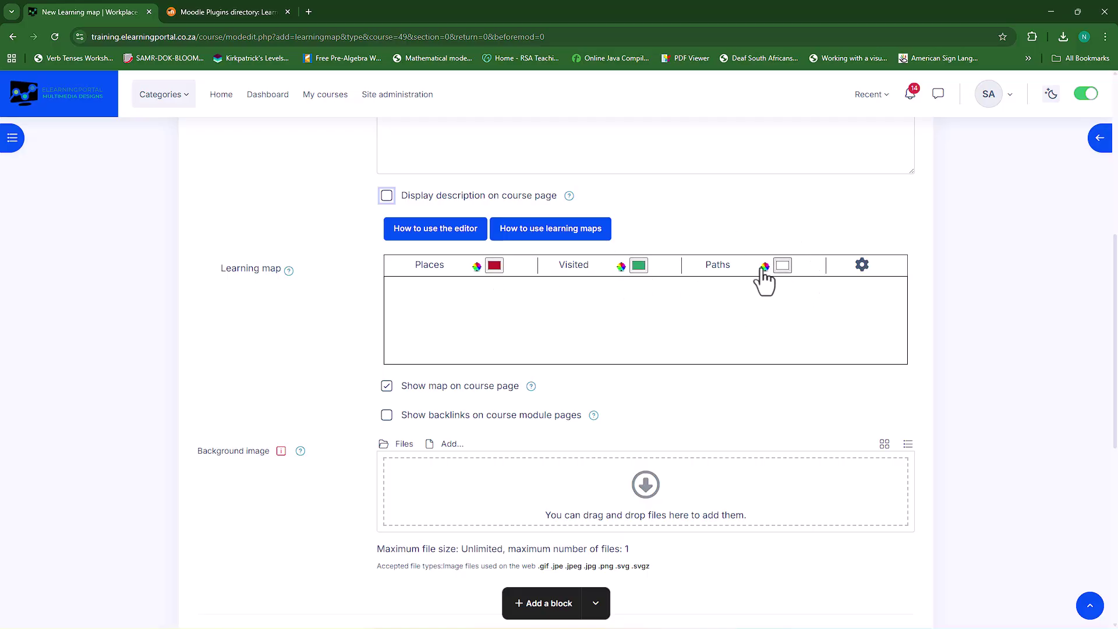
Inspect the colour pickers for places and visited places without changing them, and enable backlinks on course module pages
{"action": "left_click", "coordinate": [494, 266]}
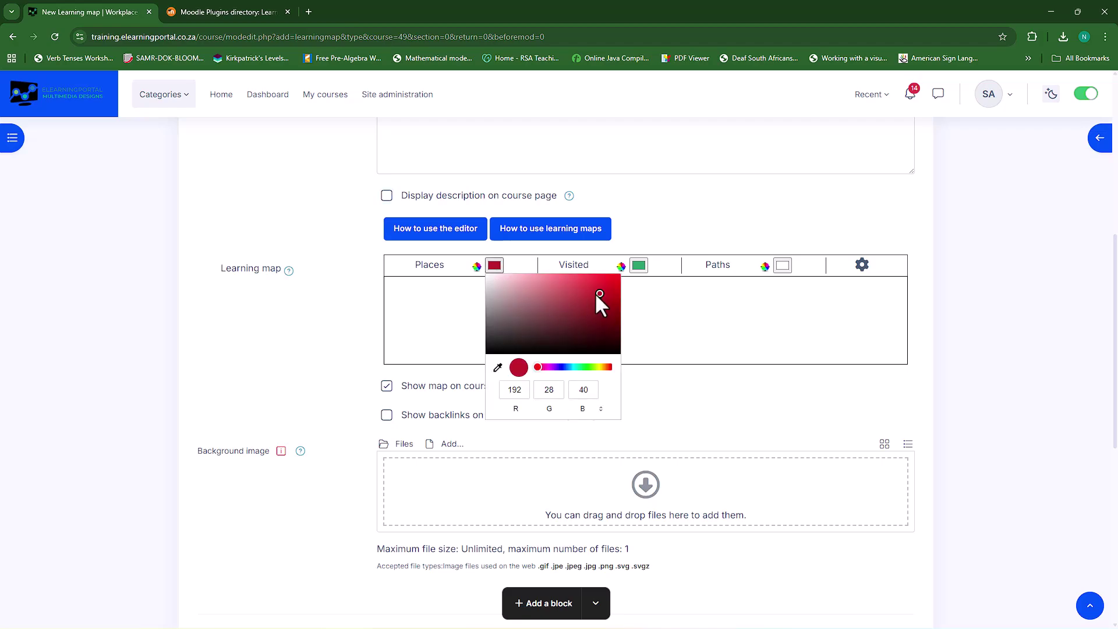
{"action": "left_click", "coordinate": [686, 324]}
{"action": "left_click", "coordinate": [637, 267]}
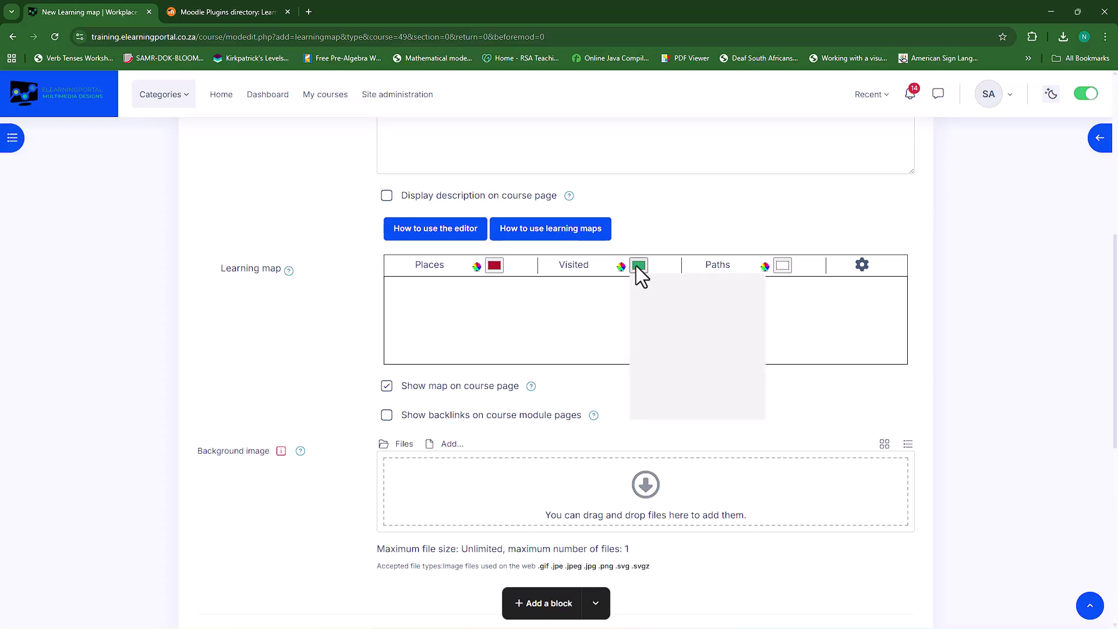
{"action": "left_click", "coordinate": [809, 332]}
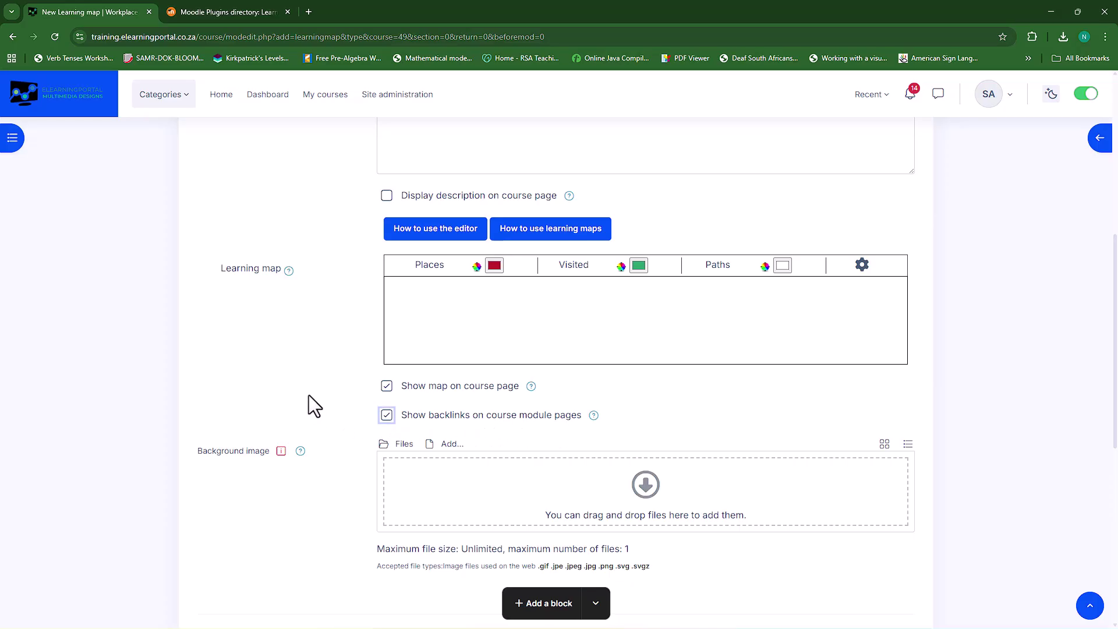
Upload workplace.jpg from the Downloads folder as the learning map's background image
{"action": "scroll", "coordinate": [308, 431], "scroll_direction": "down", "scroll_amount": 1}
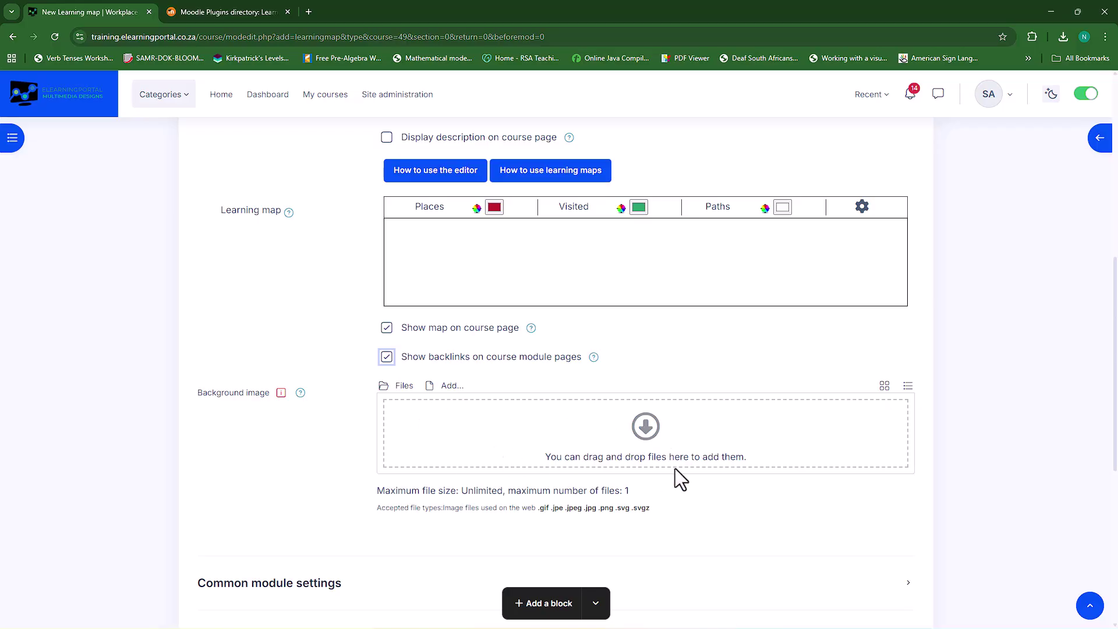
{"action": "left_click", "coordinate": [645, 427]}
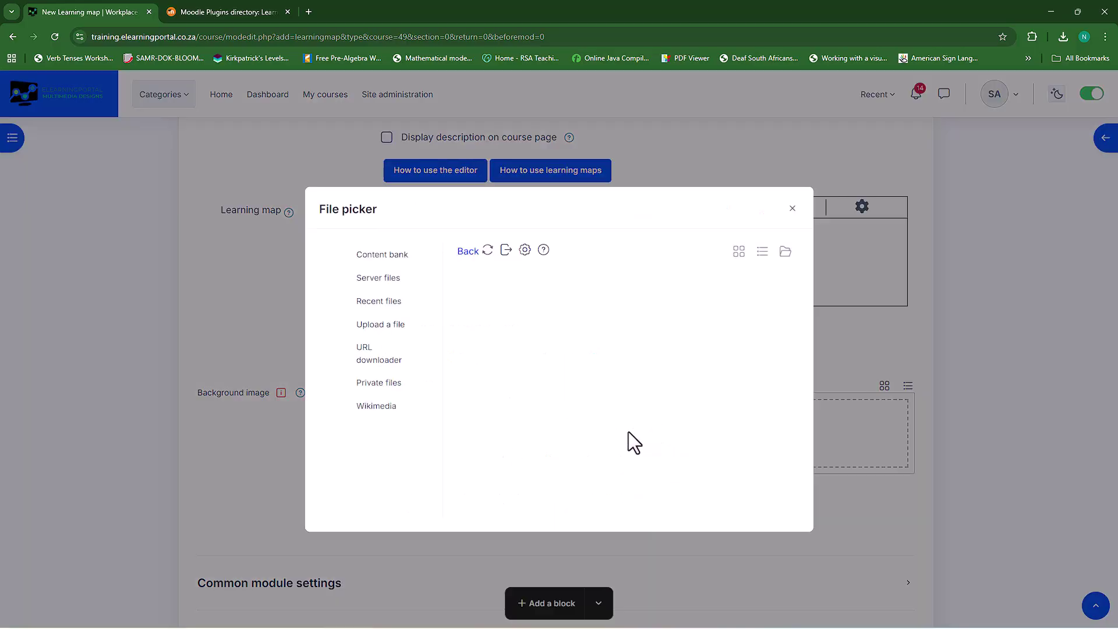
{"action": "left_click", "coordinate": [384, 325]}
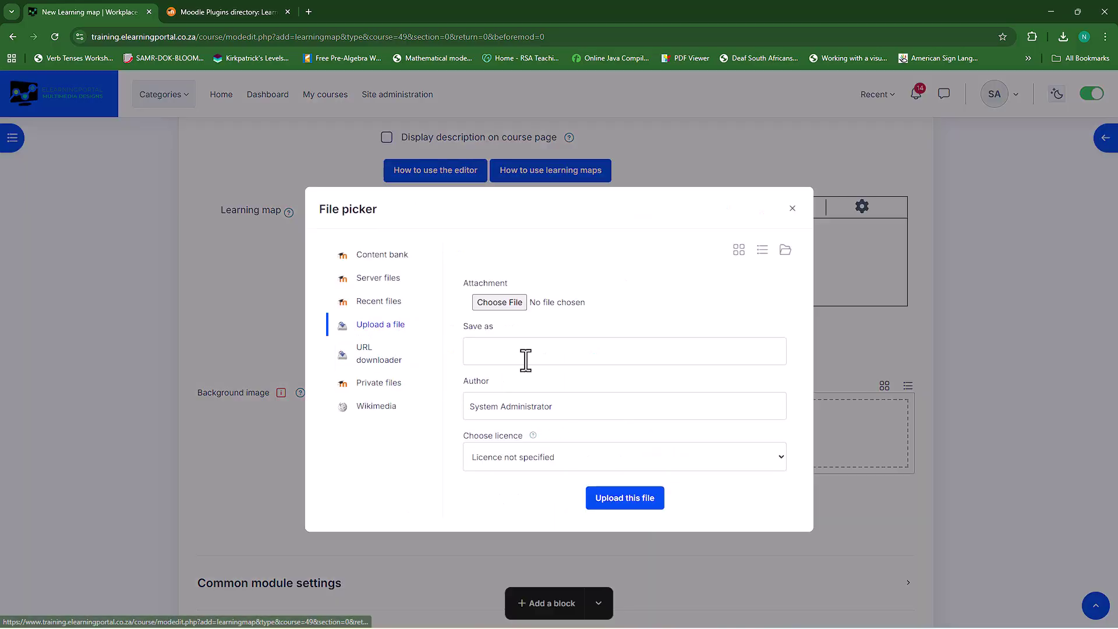
{"action": "left_click", "coordinate": [498, 302]}
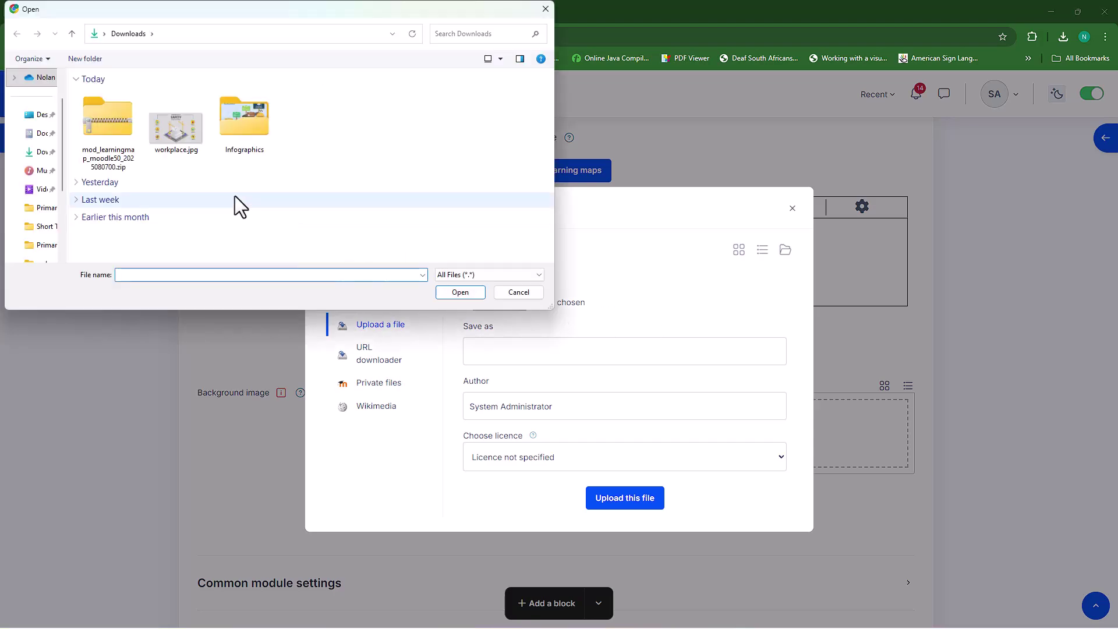
{"action": "left_click", "coordinate": [178, 127]}
{"action": "left_click", "coordinate": [470, 298]}
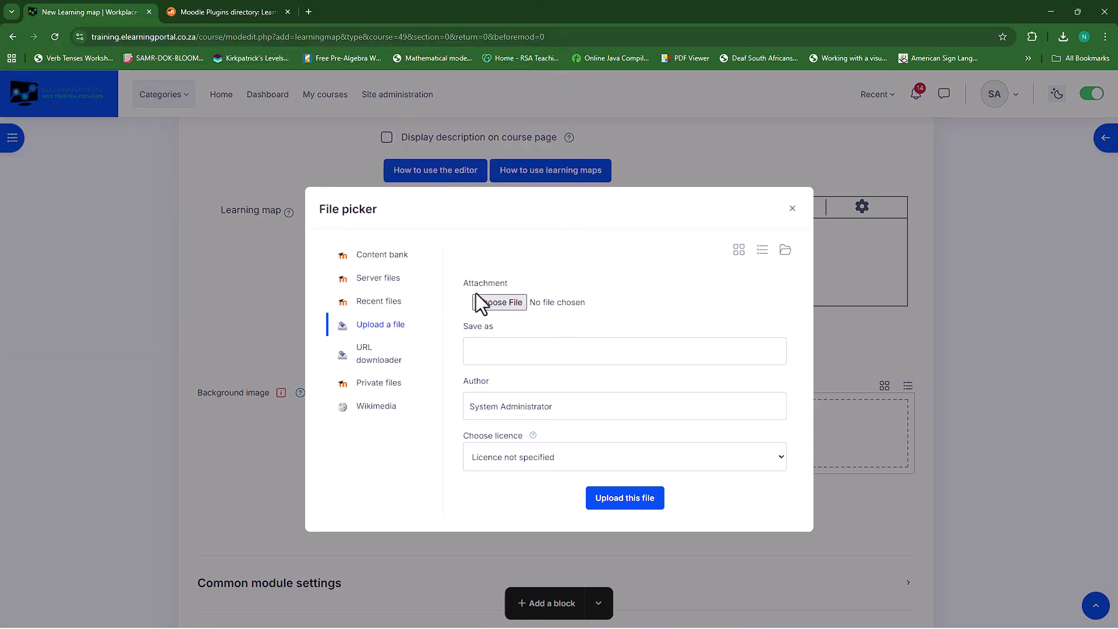
{"action": "left_click", "coordinate": [625, 502]}
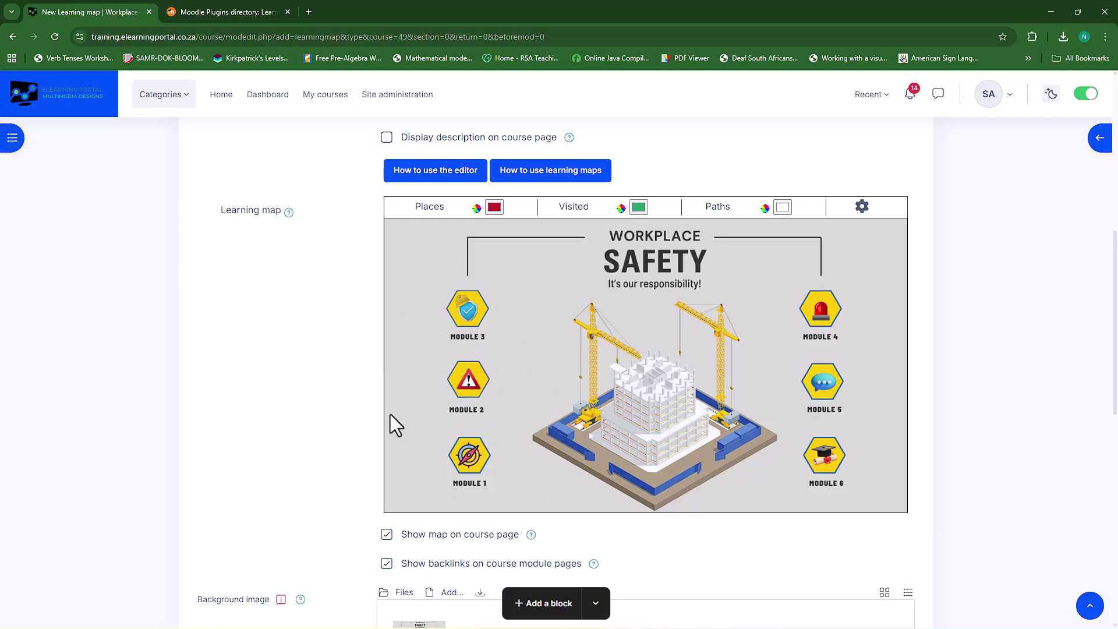
Add a place to the map and position it just beside the Module 1 icon
{"action": "double_click", "coordinate": [494, 456]}
{"action": "left_click_drag", "start_coordinate": [505, 452], "coordinate": [509, 431]}
{"action": "mouse_move", "coordinate": [499, 456]}
{"action": "left_mouse_down"}
{"action": "mouse_move", "coordinate": [562, 354]}
{"action": "mouse_move", "coordinate": [495, 443]}
{"action": "left_mouse_up"}
{"action": "left_click_drag", "start_coordinate": [508, 393], "coordinate": [504, 457]}
Link the Module 1 place to the Pre Test activity, keeping it as a starting place
{"action": "double_click", "coordinate": [500, 456]}
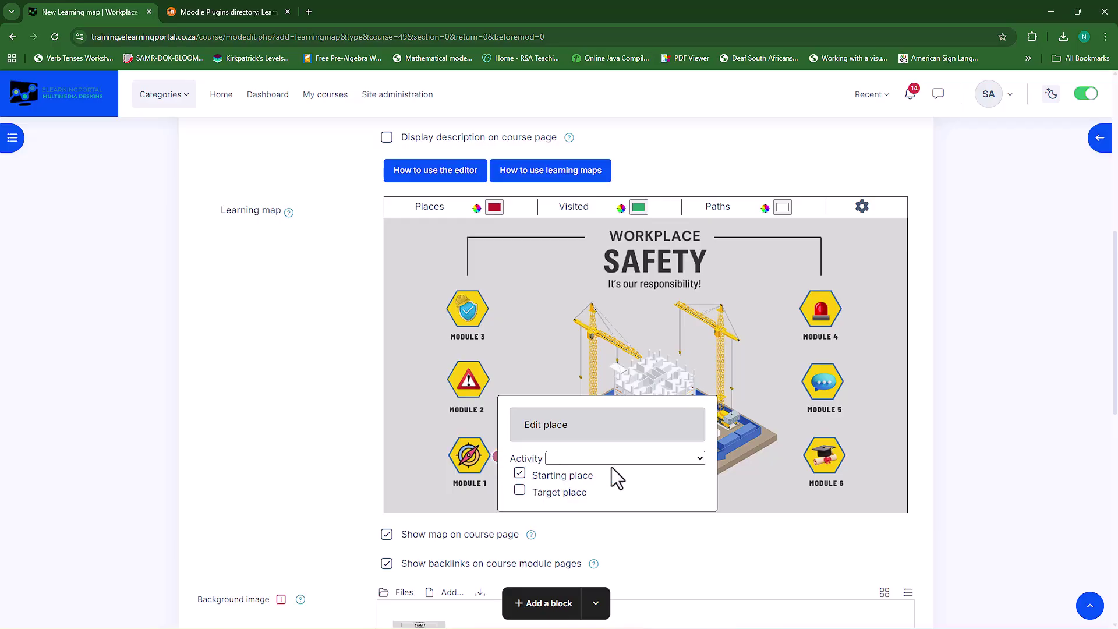
{"action": "left_click", "coordinate": [697, 456]}
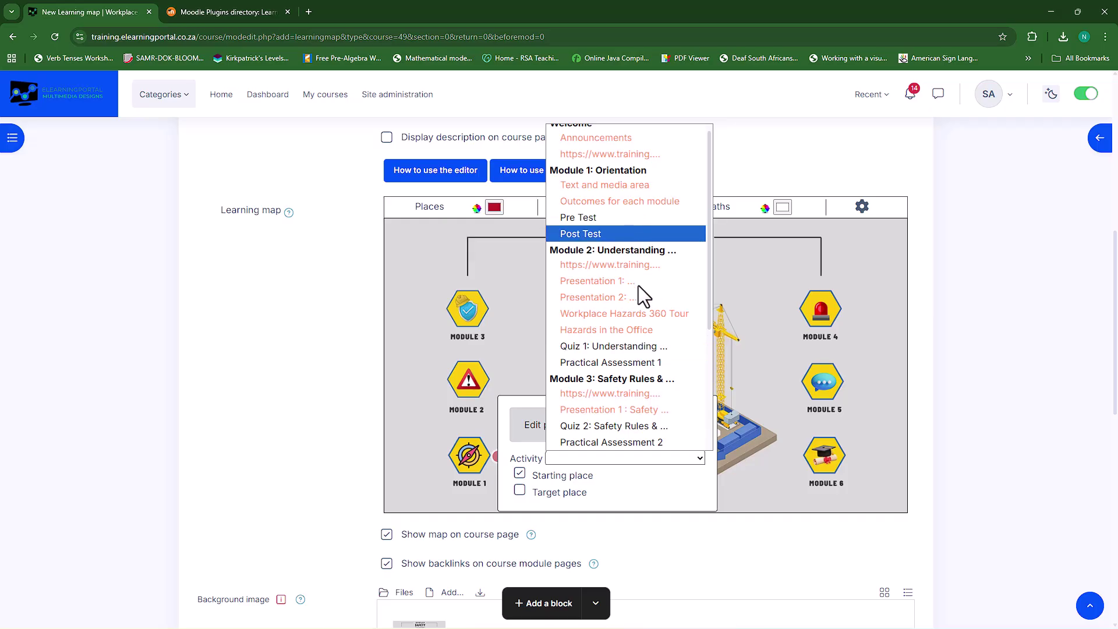
{"action": "scroll", "coordinate": [638, 288], "scroll_direction": "up", "scroll_amount": 1}
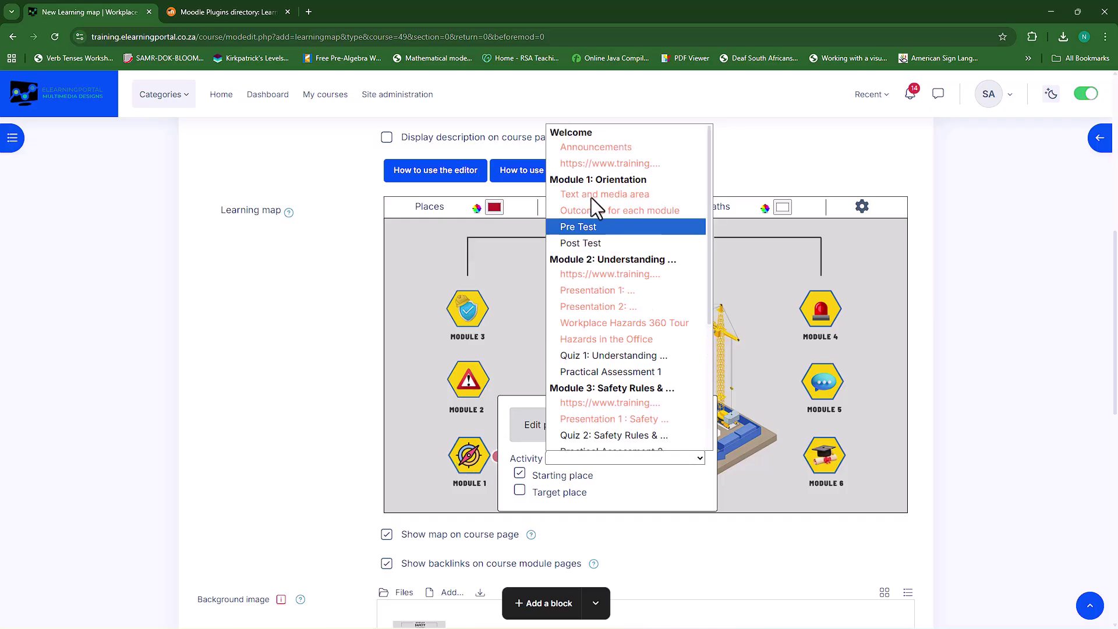
{"action": "left_click", "coordinate": [609, 226]}
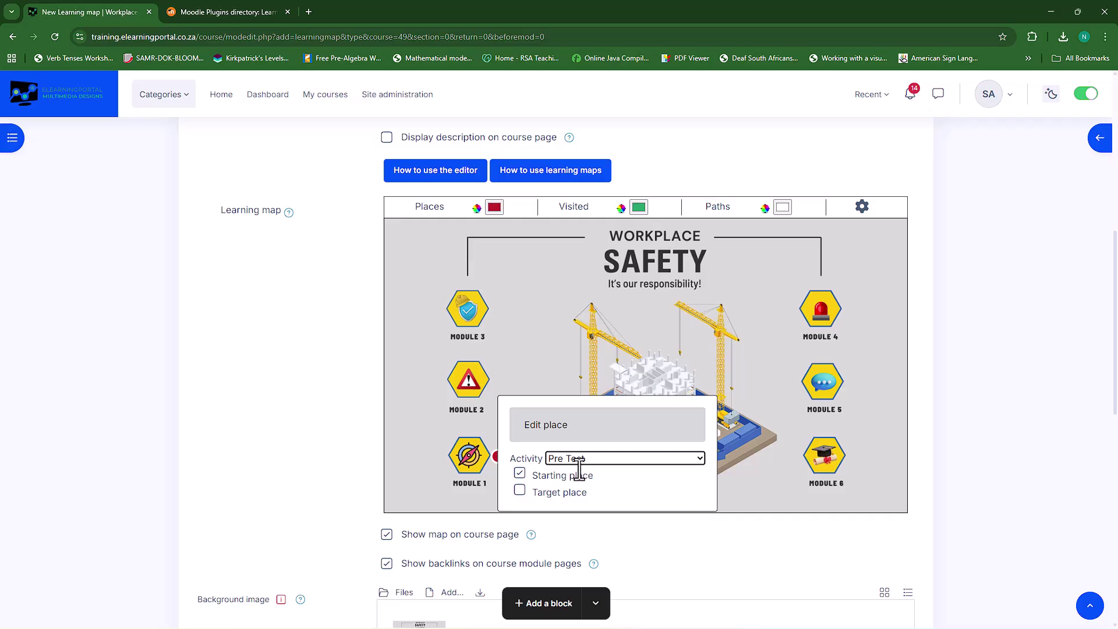
{"action": "left_click", "coordinate": [769, 491]}
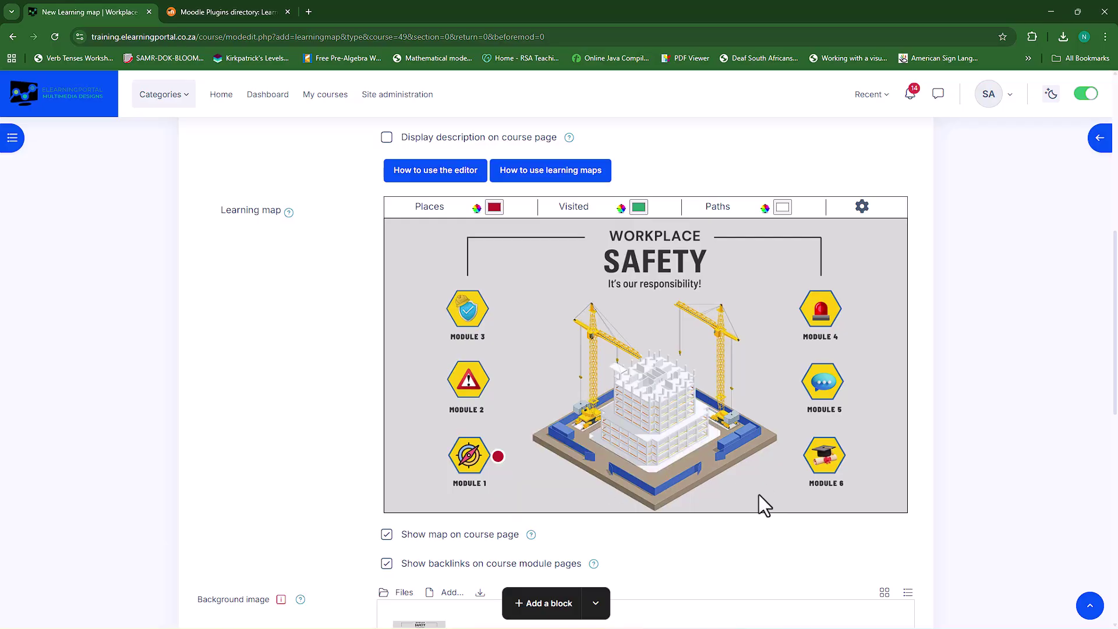
Add places beside the Module 2 and Module 3 icons, linked to Practical Assessment 1 and Practical Assessment 2 respectively
{"action": "left_click", "coordinate": [495, 457]}
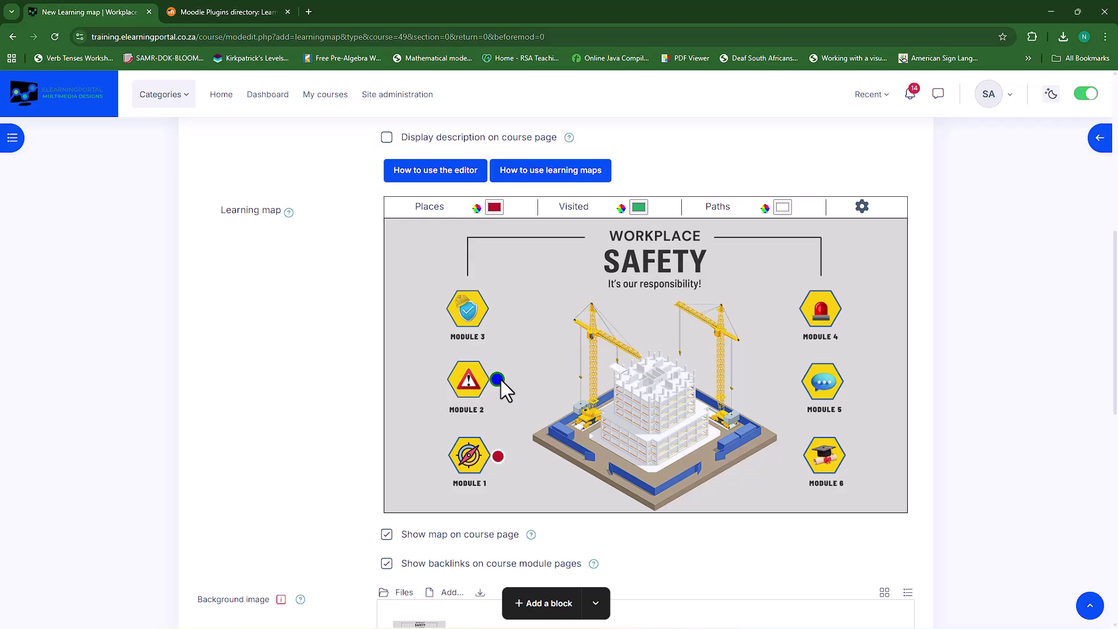
{"action": "left_click", "coordinate": [491, 308]}
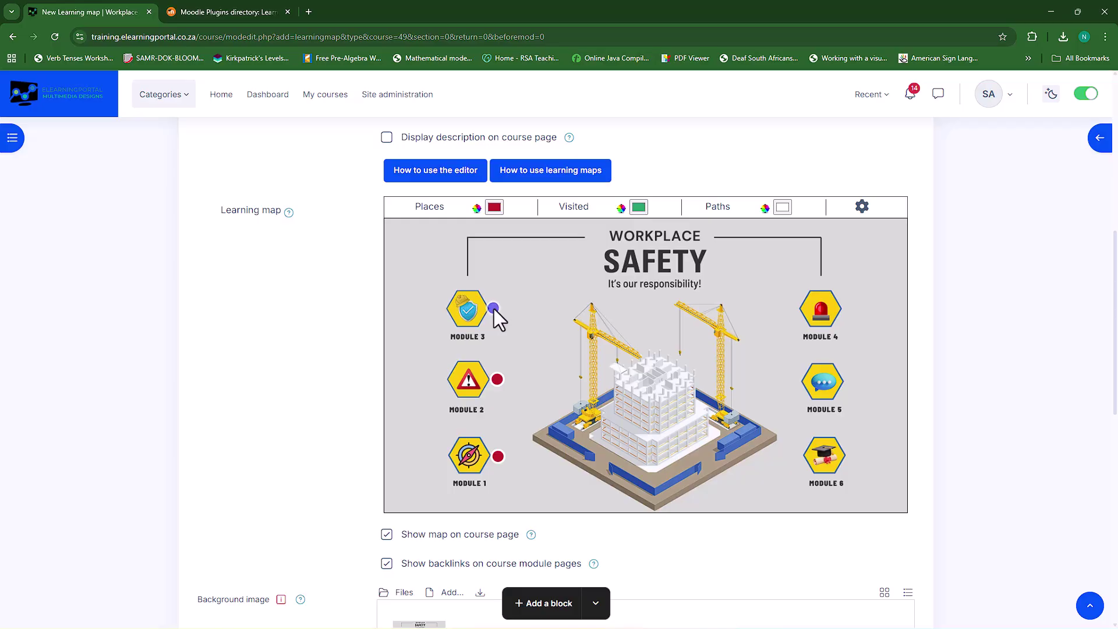
{"action": "left_click_drag", "start_coordinate": [492, 309], "coordinate": [494, 309]}
{"action": "right_click", "coordinate": [495, 309]}
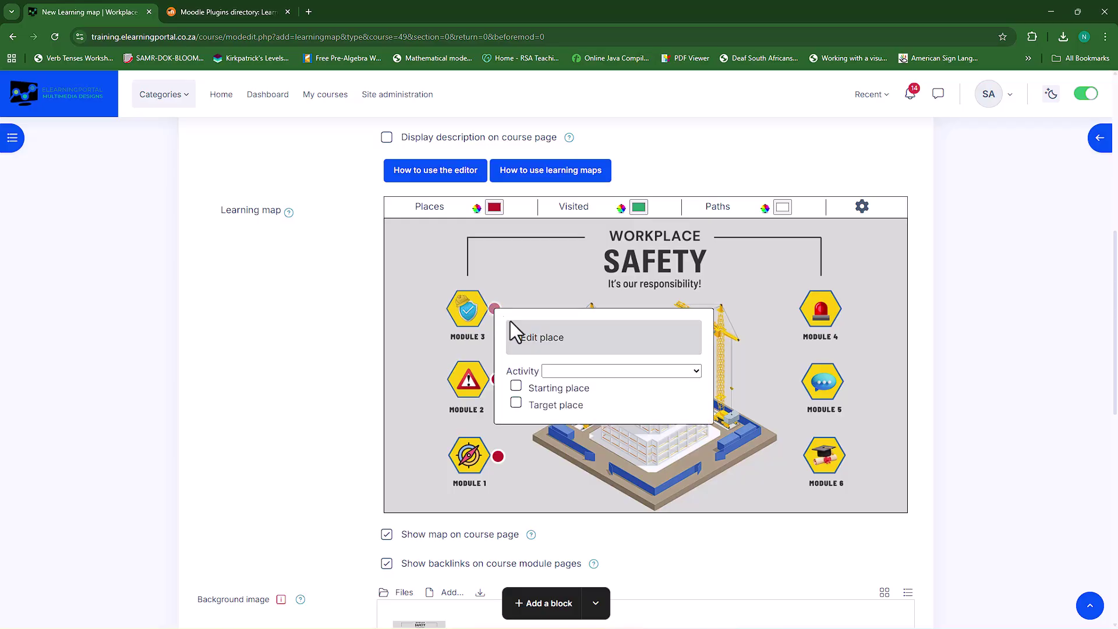
{"action": "left_click", "coordinate": [602, 375]}
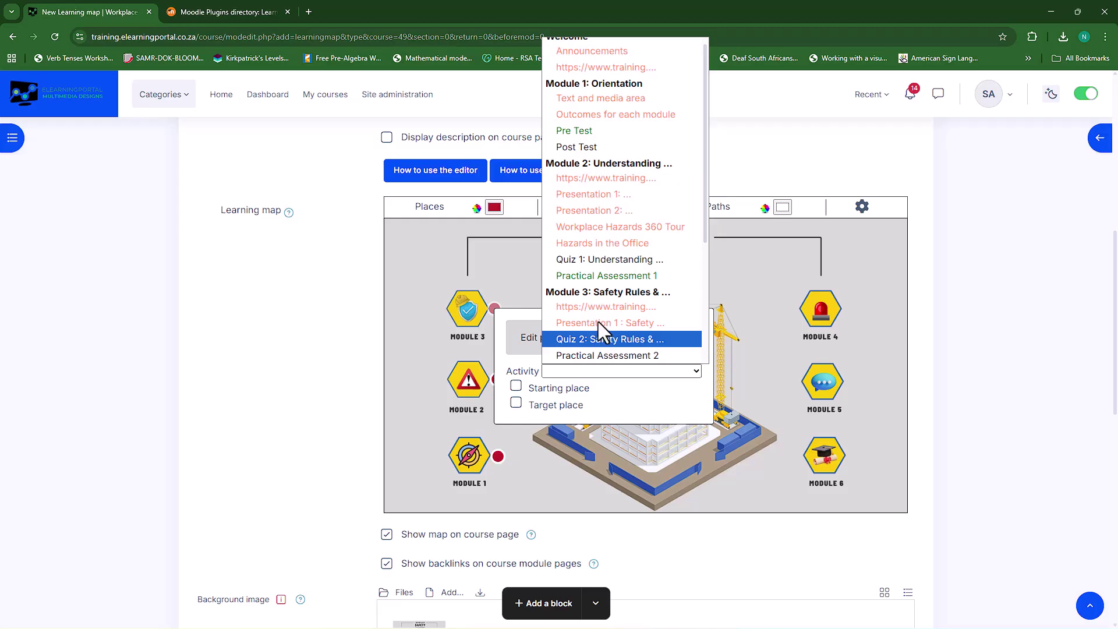
{"action": "left_click", "coordinate": [612, 353]}
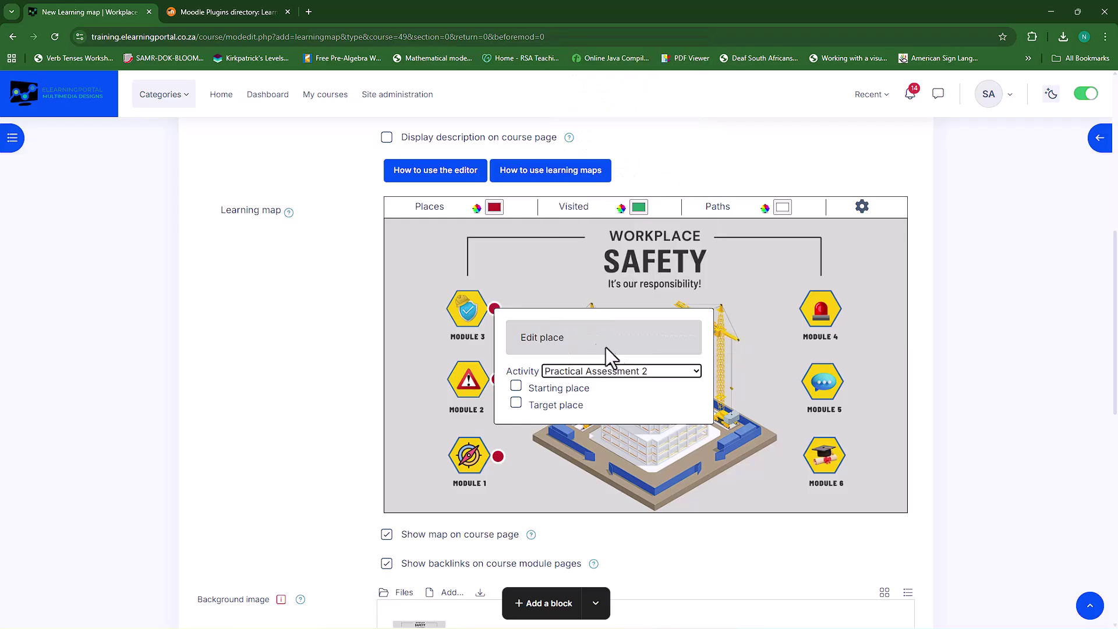
{"action": "left_click", "coordinate": [540, 482]}
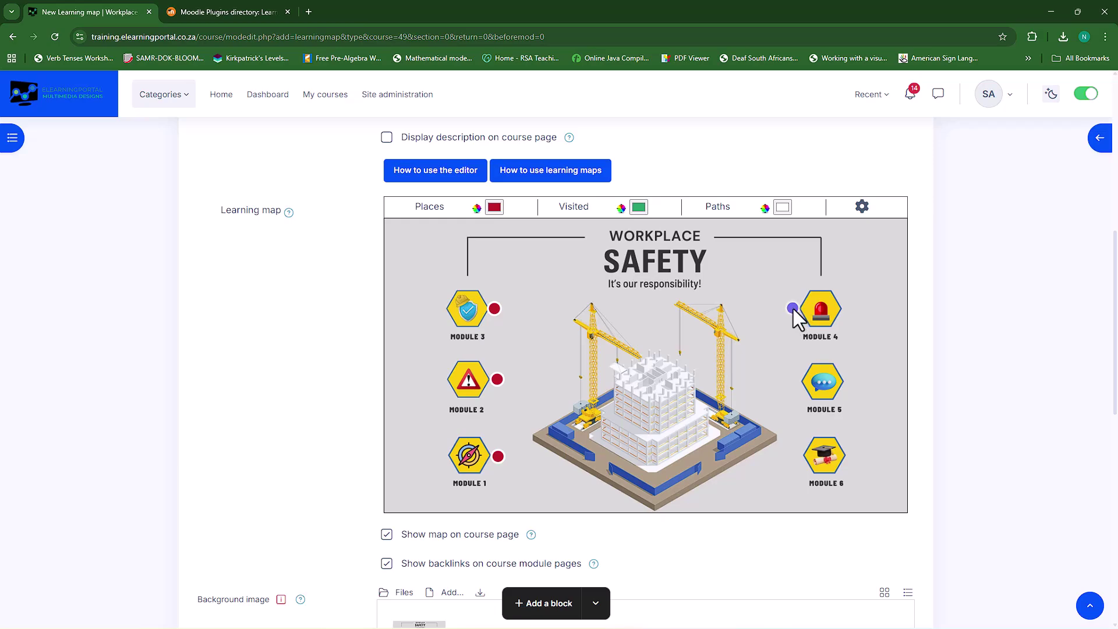
Add a place beside the Module 4 icon and link it to Practical Assessment 3
{"action": "left_click", "coordinate": [792, 308]}
{"action": "left_click", "coordinate": [805, 370]}
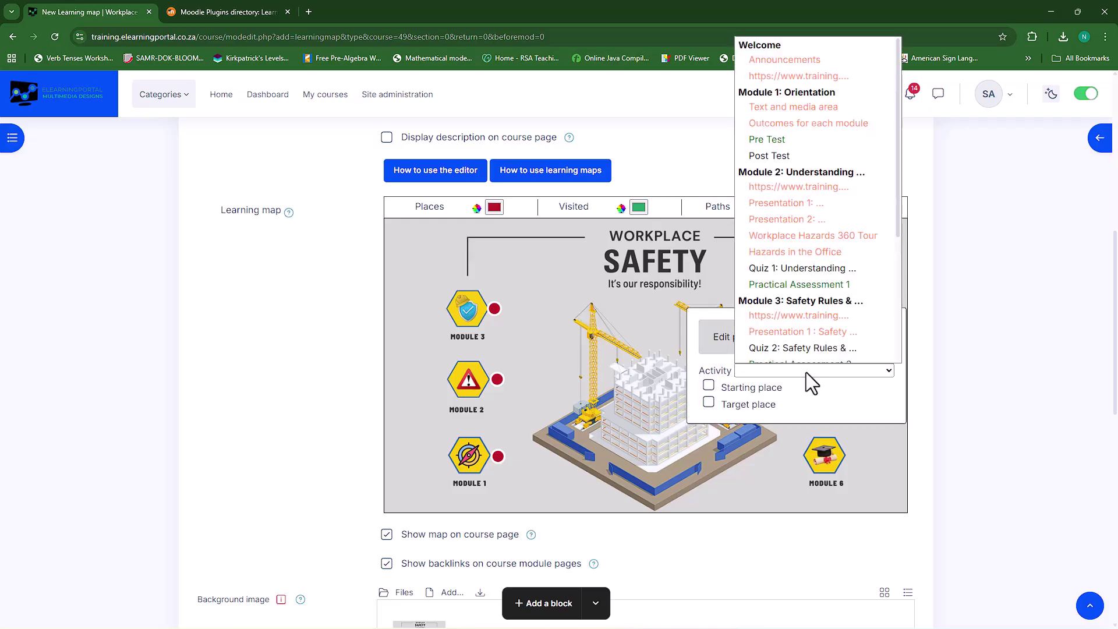
{"action": "scroll", "coordinate": [801, 277], "scroll_direction": "down", "scroll_amount": 2}
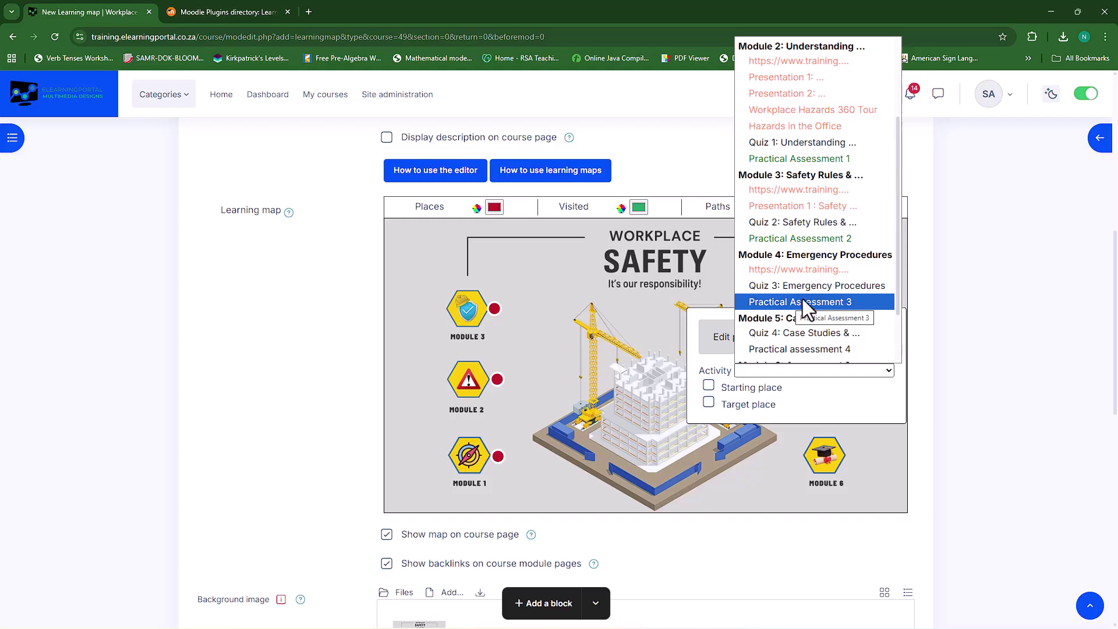
{"action": "left_click", "coordinate": [804, 298]}
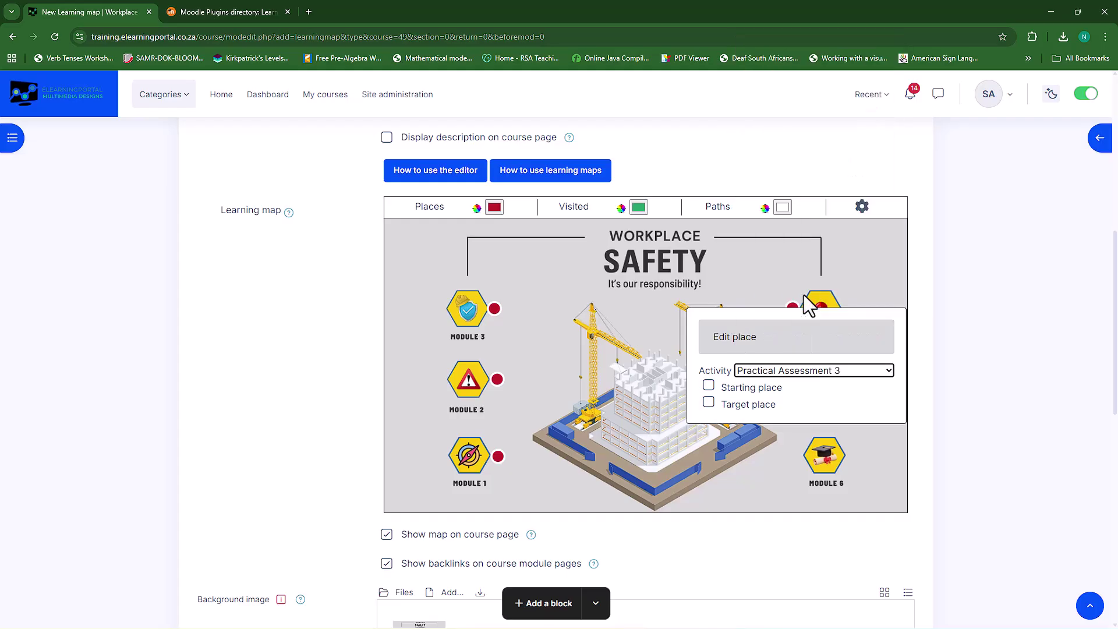
{"action": "left_click", "coordinate": [771, 485]}
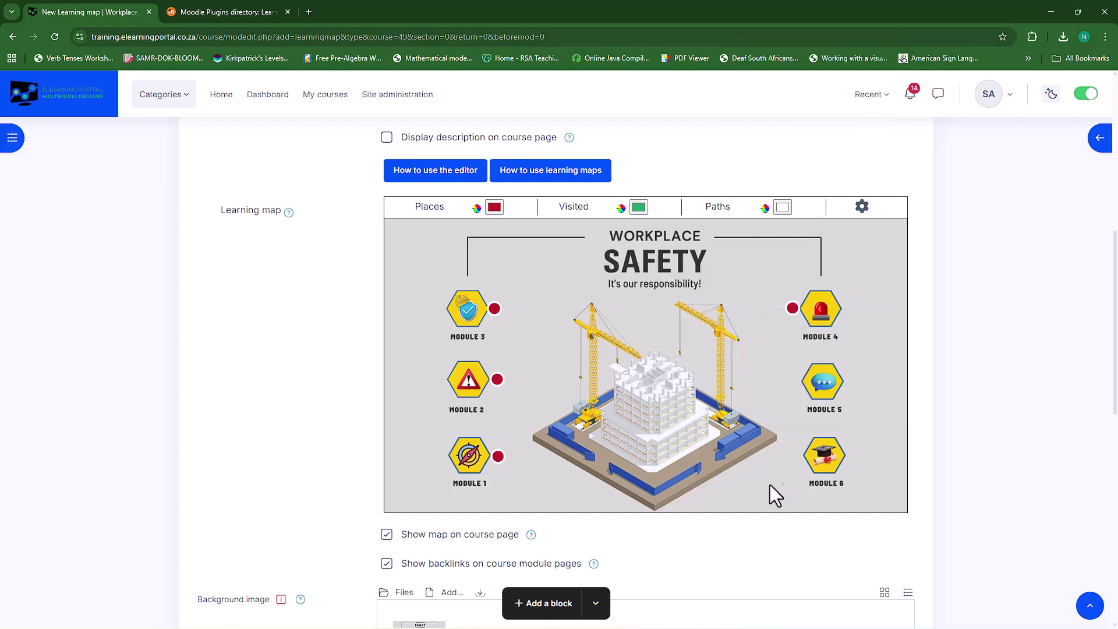
Add a place beside the Module 5 icon and link it to Practical assessment 4
{"action": "left_click", "coordinate": [795, 382]}
{"action": "left_click", "coordinate": [813, 442]}
{"action": "scroll", "coordinate": [782, 344], "scroll_direction": "down", "scroll_amount": 3}
{"action": "left_click", "coordinate": [785, 347]}
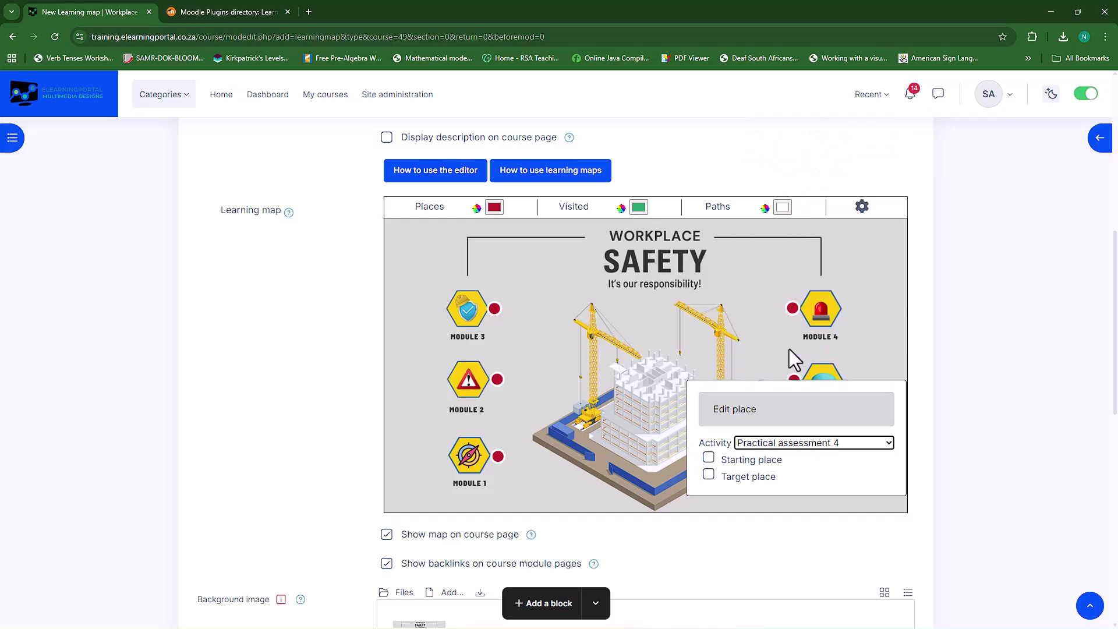
{"action": "left_click", "coordinate": [843, 507]}
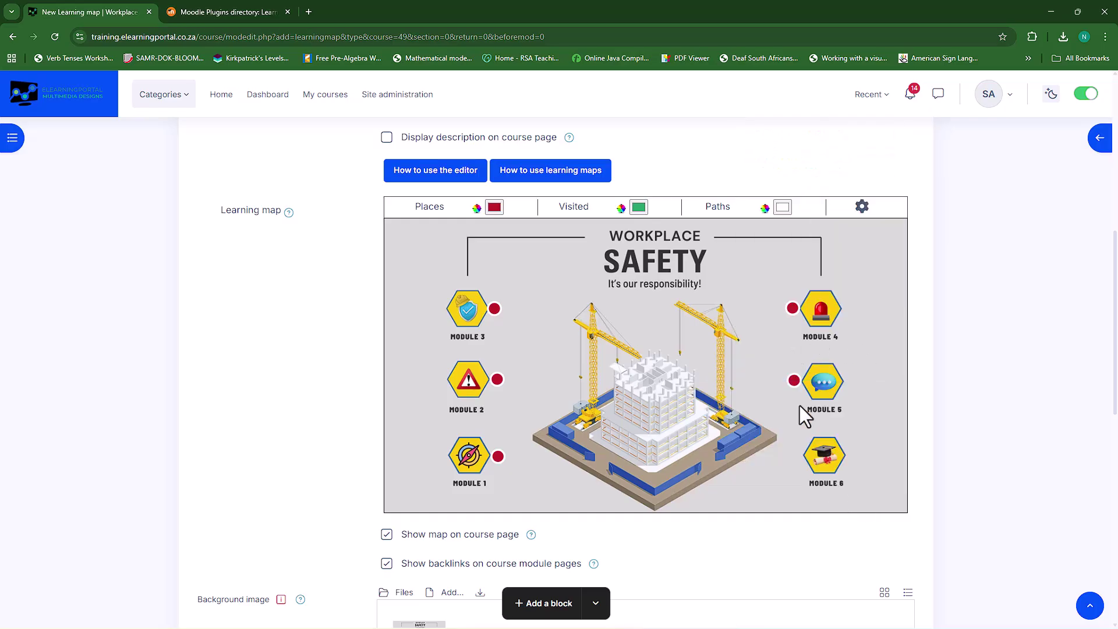
Add a place beside the Module 6 icon, link it to Practical Exam, and mark it as a target place
{"action": "left_click", "coordinate": [797, 455]}
{"action": "left_click", "coordinate": [820, 459]}
{"action": "scroll", "coordinate": [795, 349], "scroll_direction": "down", "scroll_amount": 3}
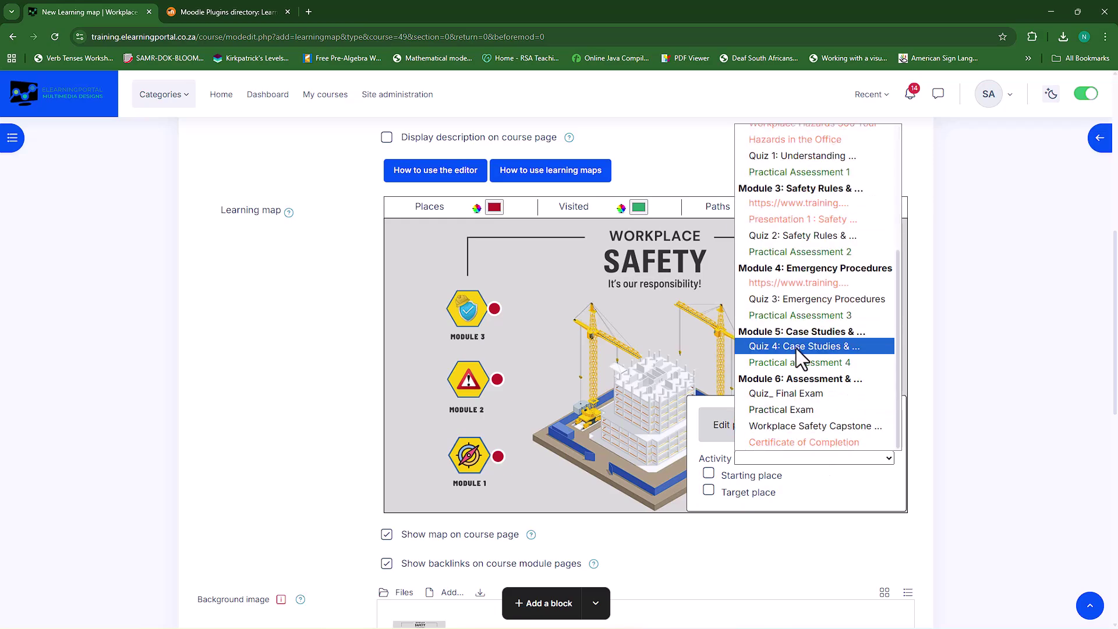
{"action": "left_click", "coordinate": [791, 410]}
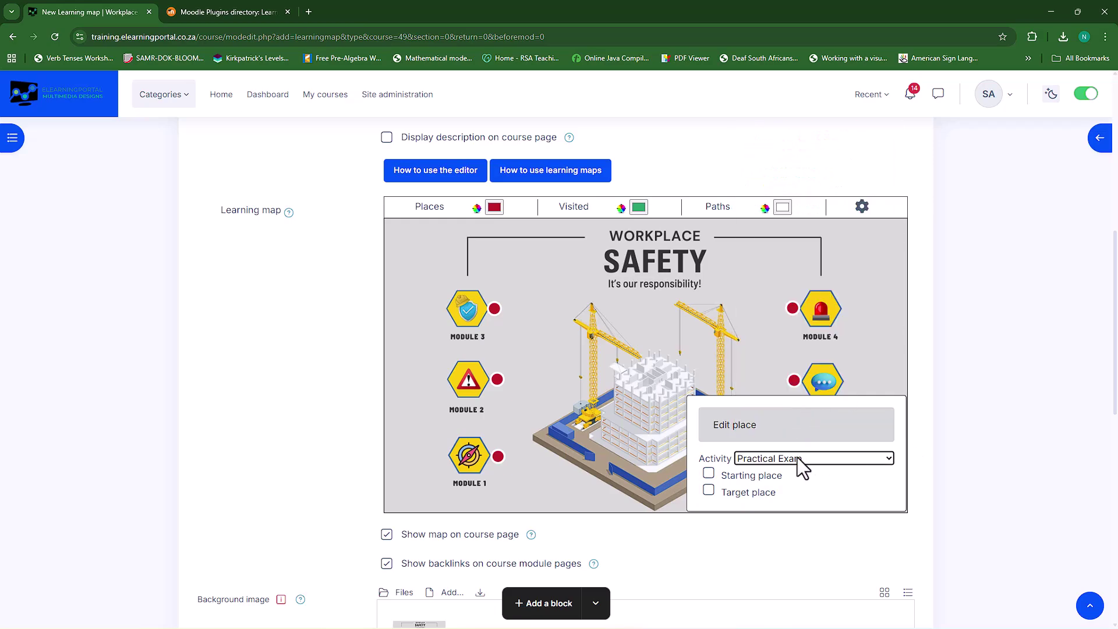
{"action": "left_click", "coordinate": [709, 490]}
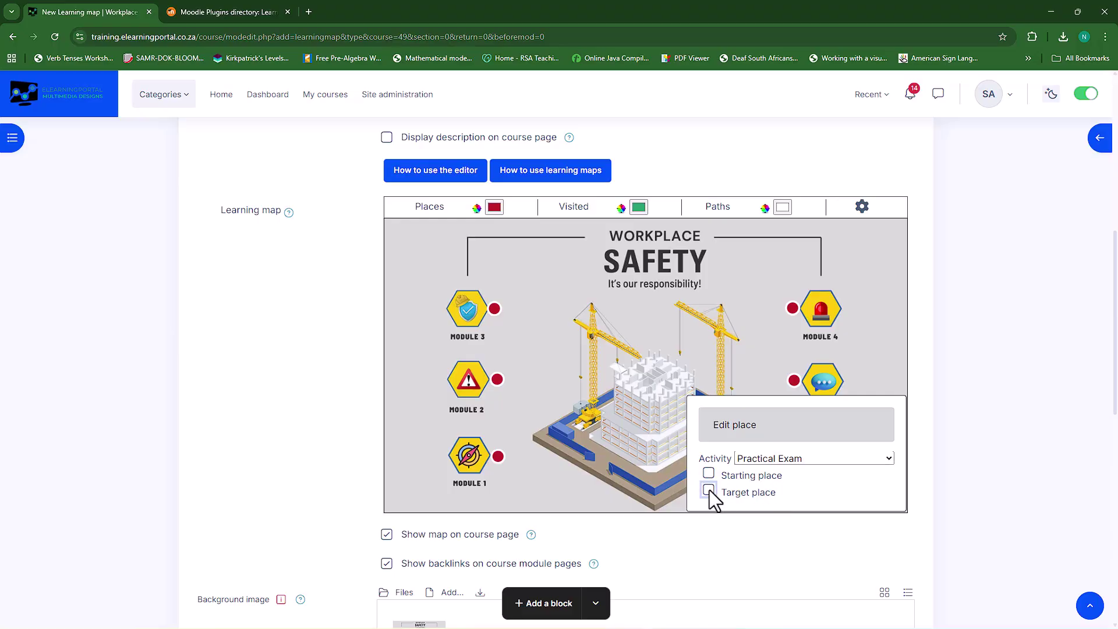
{"action": "left_click", "coordinate": [872, 341]}
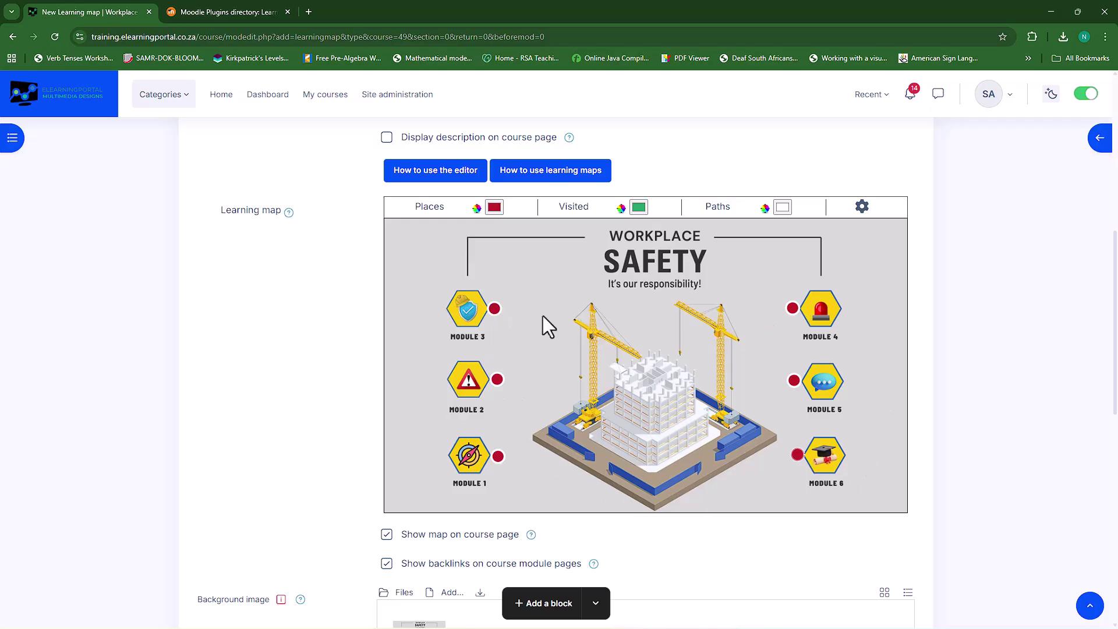
Save the learning map activity and display it to view the finished map
{"action": "scroll", "coordinate": [276, 414], "scroll_direction": "down", "scroll_amount": 10}
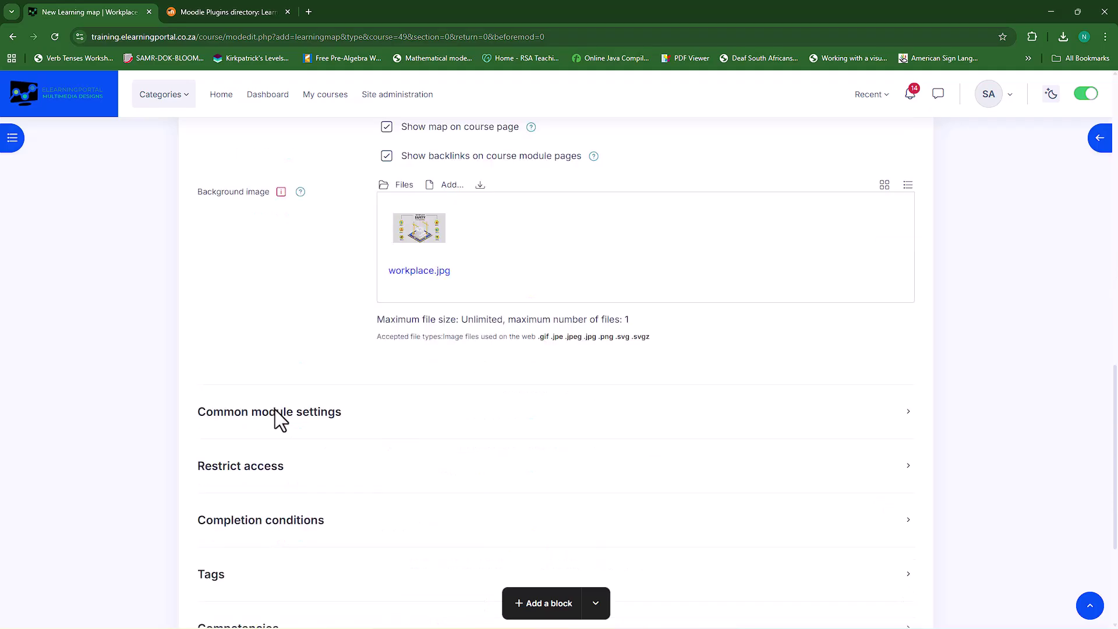
{"action": "left_click", "coordinate": [804, 499]}
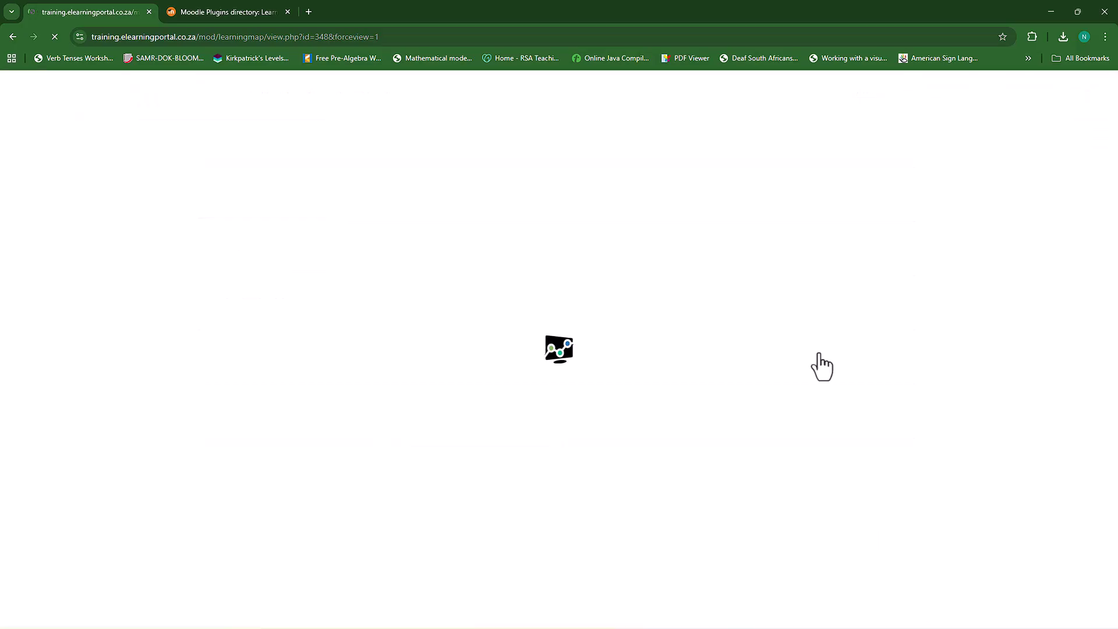
{"action": "scroll", "coordinate": [822, 366], "scroll_direction": "down", "scroll_amount": 4}
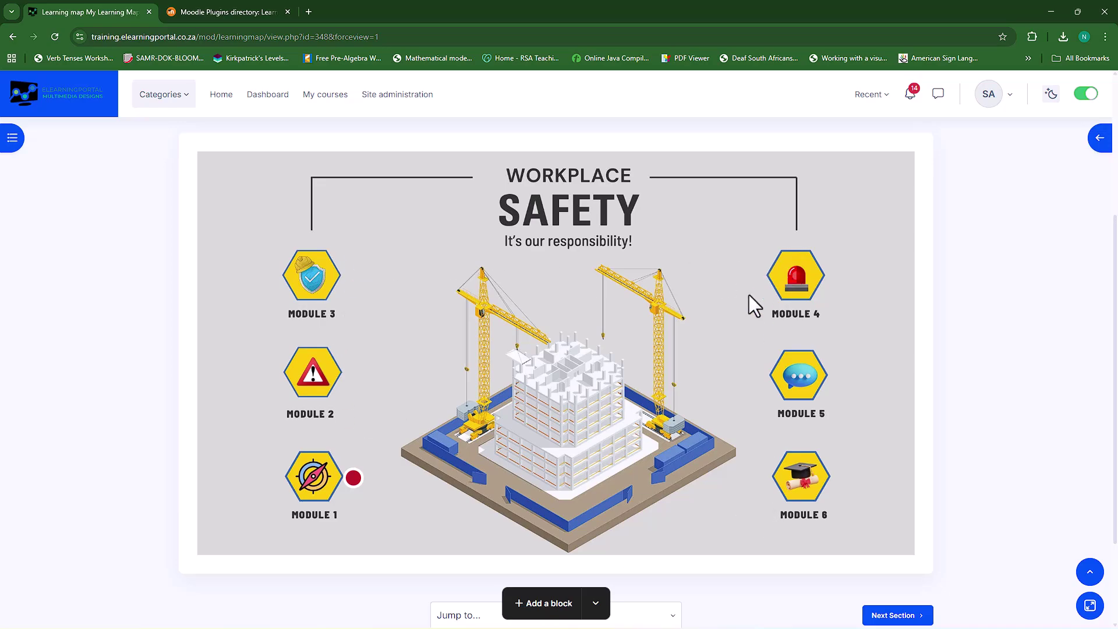
Open the settings of the My Learning Map activity and bring the map editor into view
{"action": "scroll", "coordinate": [751, 349], "scroll_direction": "up", "scroll_amount": 5}
{"action": "left_click", "coordinate": [265, 260]}
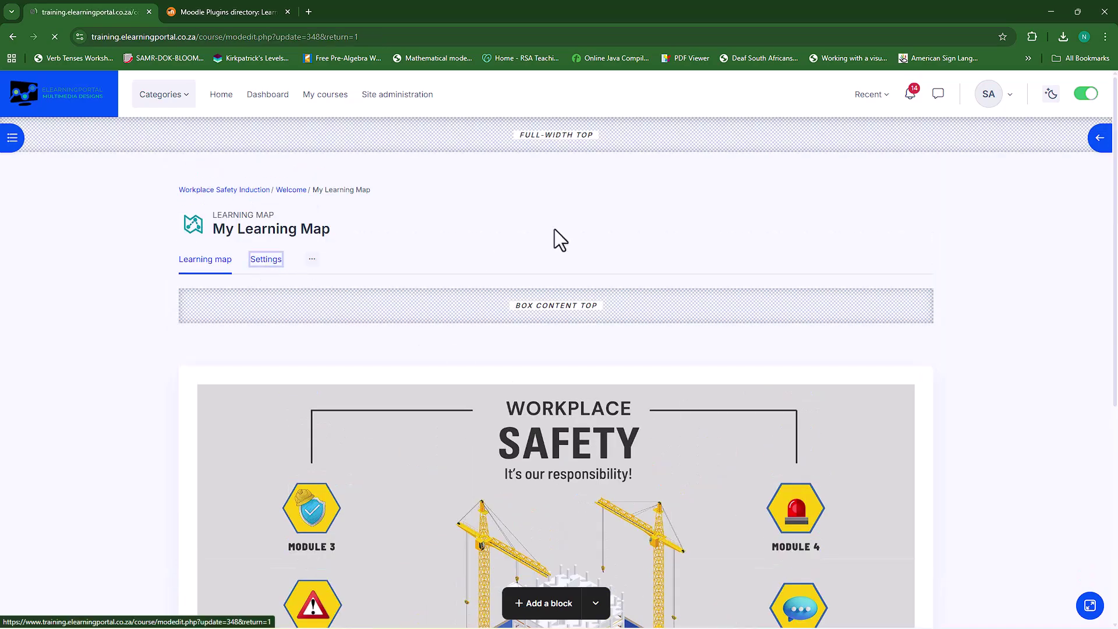
{"action": "scroll", "coordinate": [326, 472], "scroll_direction": "down", "scroll_amount": 4}
{"action": "scroll", "coordinate": [301, 460], "scroll_direction": "down", "scroll_amount": 15}
{"action": "scroll", "coordinate": [320, 469], "scroll_direction": "up", "scroll_amount": 9}
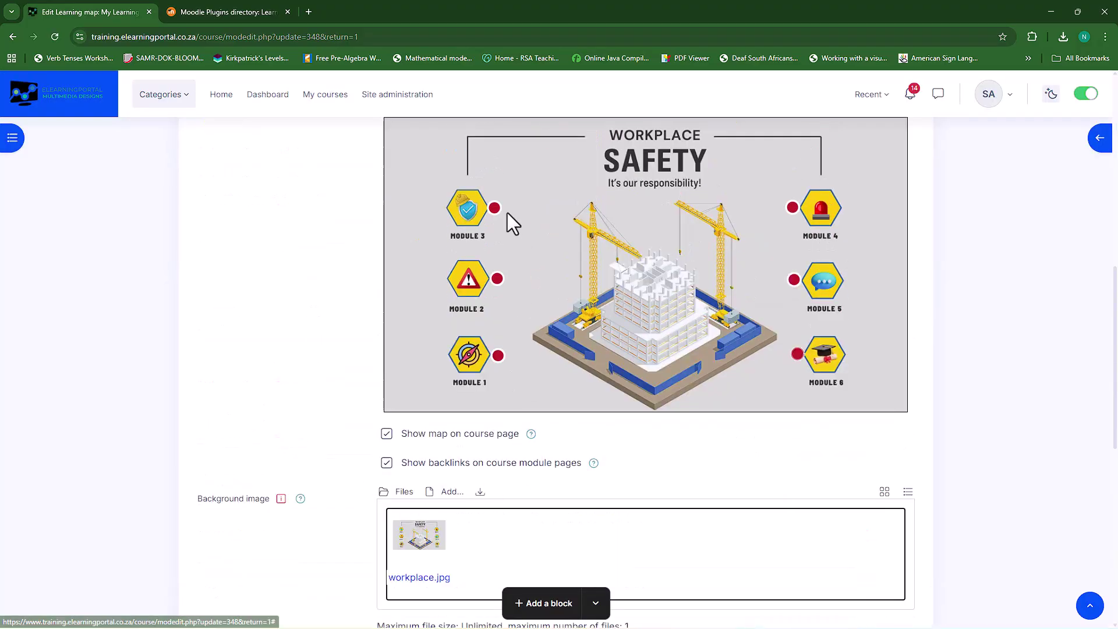
{"action": "scroll", "coordinate": [893, 441], "scroll_direction": "up", "scroll_amount": 2}
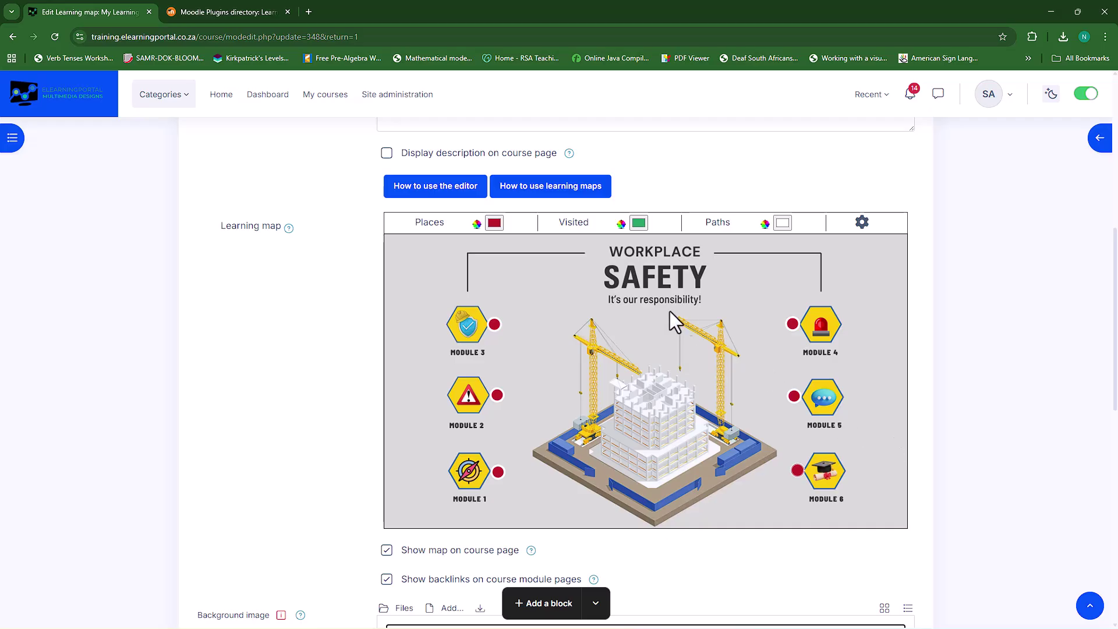
Enable checkmark for visited places, pulse animation for unvisited places, hover animation, show all paths and places, and highlight way in the map's advanced settings
{"action": "left_click", "coordinate": [865, 230]}
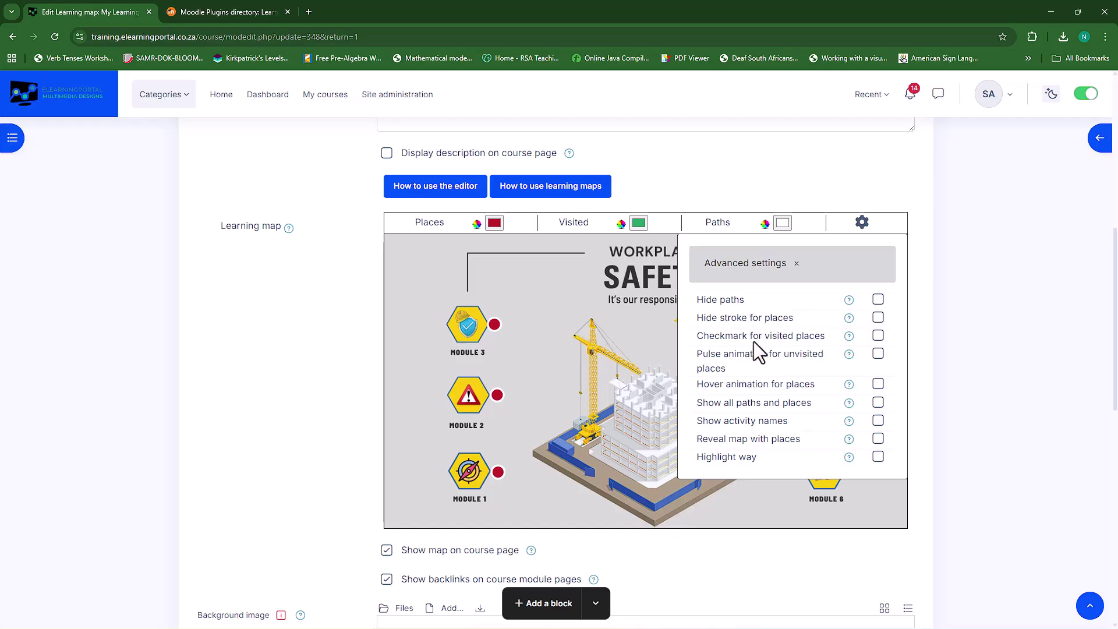
{"action": "left_click", "coordinate": [878, 336]}
{"action": "left_click", "coordinate": [876, 355]}
{"action": "left_click", "coordinate": [876, 385]}
{"action": "left_click", "coordinate": [877, 403]}
{"action": "left_click", "coordinate": [878, 459]}
{"action": "left_click", "coordinate": [862, 223]}
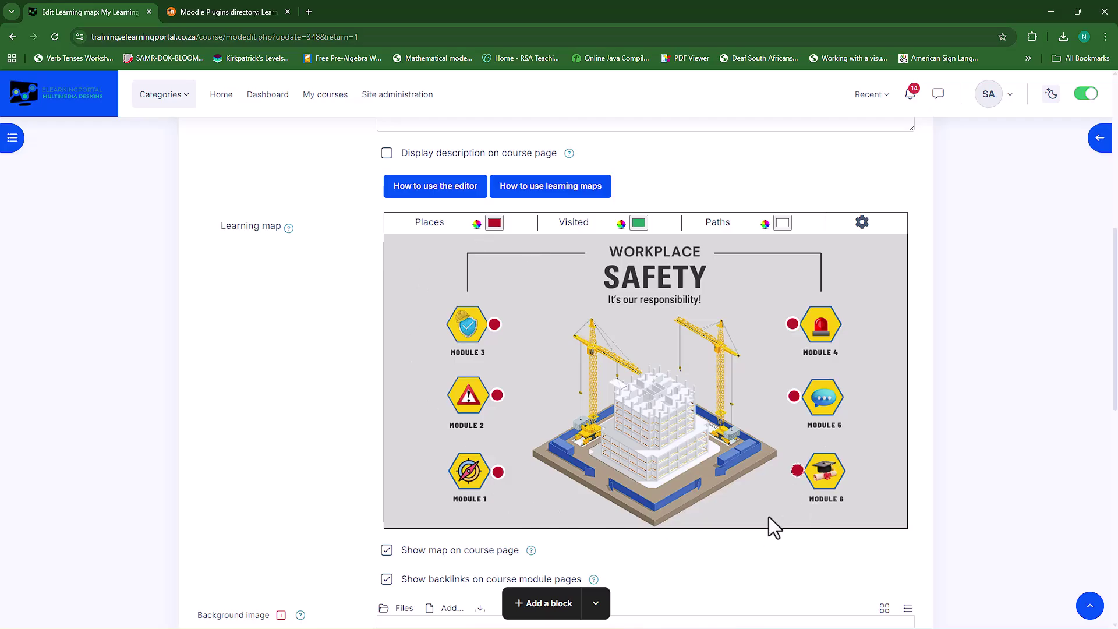
Save and display the learning map, and check how its places look with the advanced options applied
{"action": "scroll", "coordinate": [768, 516], "scroll_direction": "down", "scroll_amount": 10}
{"action": "left_click", "coordinate": [804, 506]}
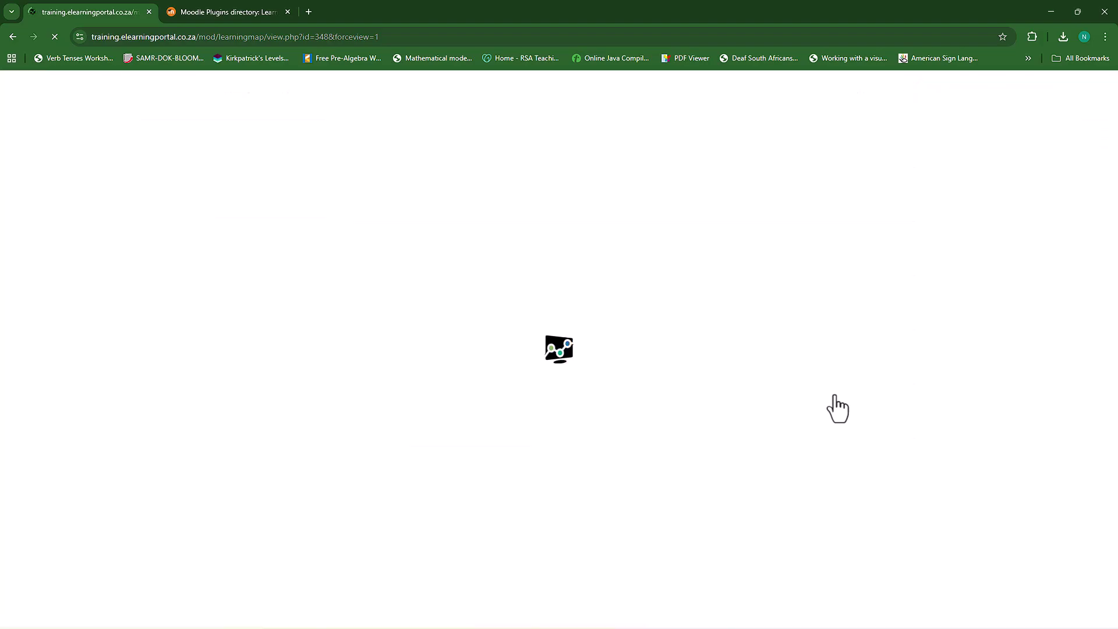
{"action": "scroll", "coordinate": [710, 472], "scroll_direction": "down", "scroll_amount": 3}
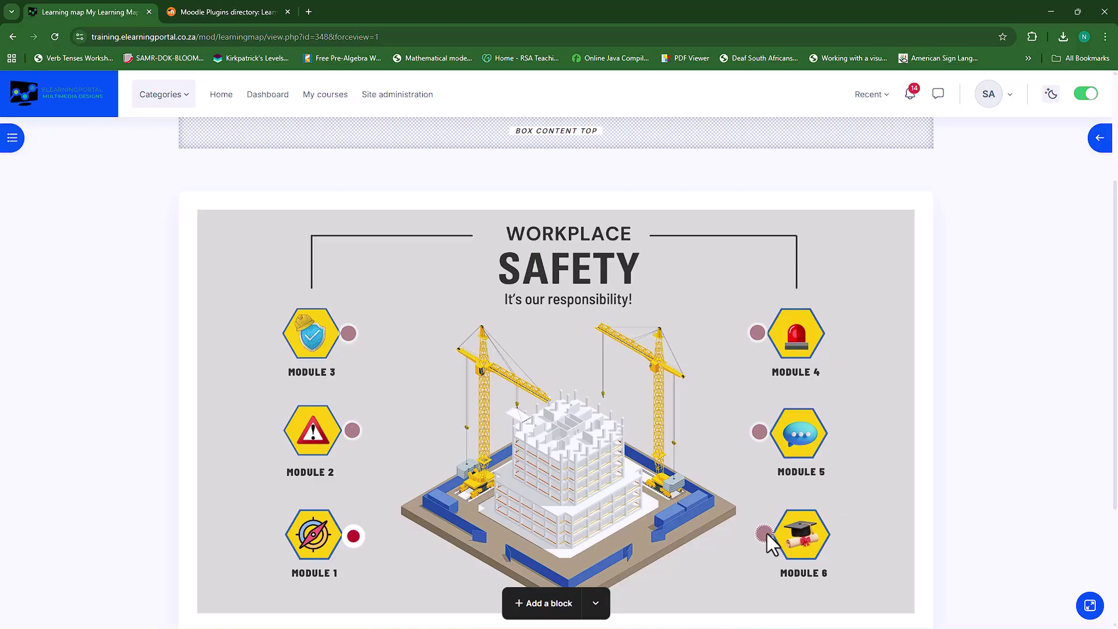
{"action": "scroll", "coordinate": [763, 514], "scroll_direction": "up", "scroll_amount": 3}
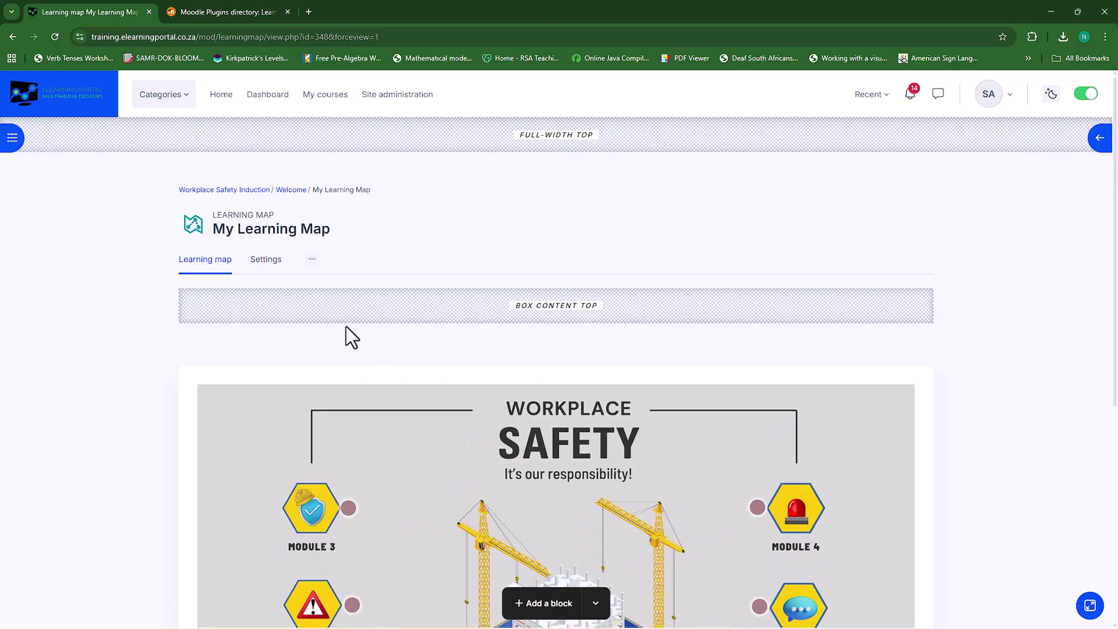
Reopen the learning map's settings and change the places colour to bright green (RGB 50, 236, 53)
{"action": "left_click", "coordinate": [265, 260]}
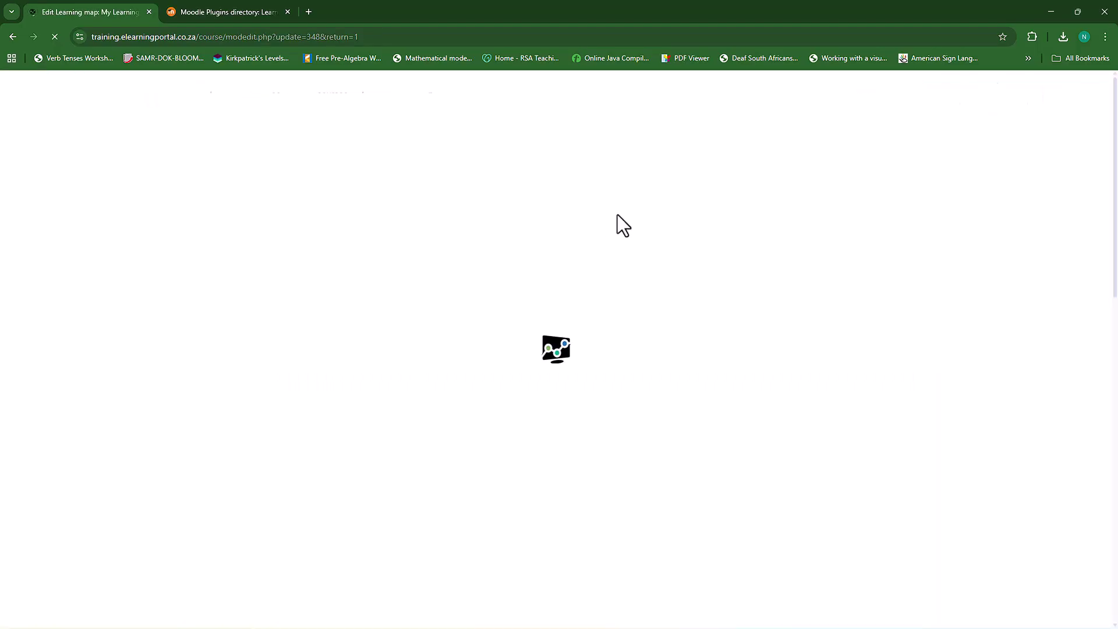
{"action": "scroll", "coordinate": [314, 478], "scroll_direction": "down", "scroll_amount": 15}
{"action": "scroll", "coordinate": [706, 492], "scroll_direction": "up", "scroll_amount": 5}
{"action": "scroll", "coordinate": [707, 492], "scroll_direction": "up", "scroll_amount": 2}
{"action": "scroll", "coordinate": [526, 325], "scroll_direction": "up", "scroll_amount": 2}
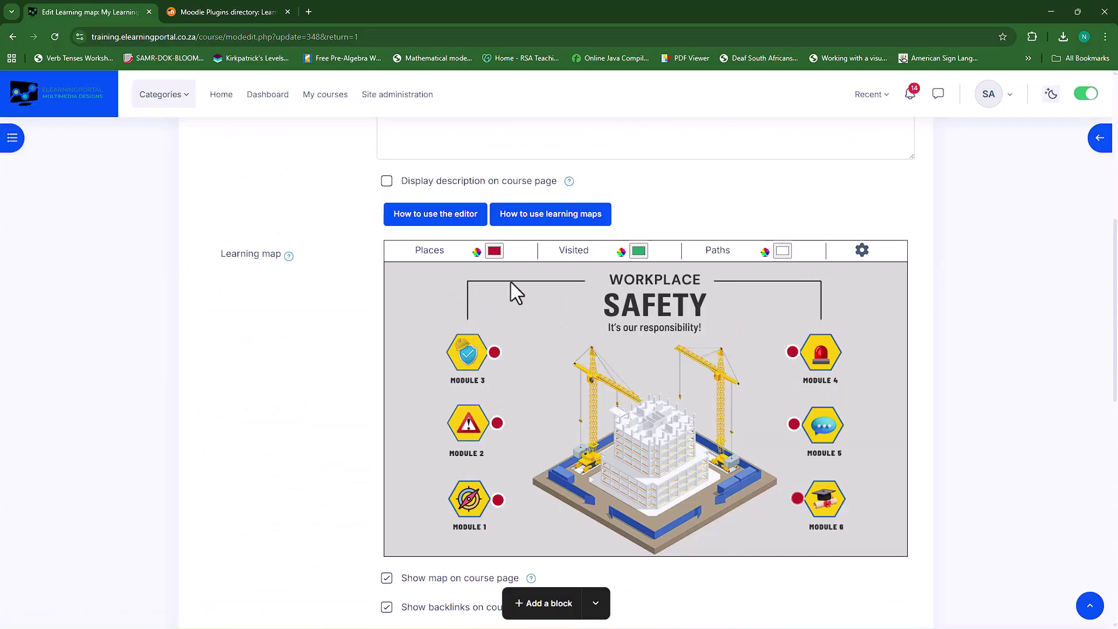
{"action": "left_click", "coordinate": [494, 252]}
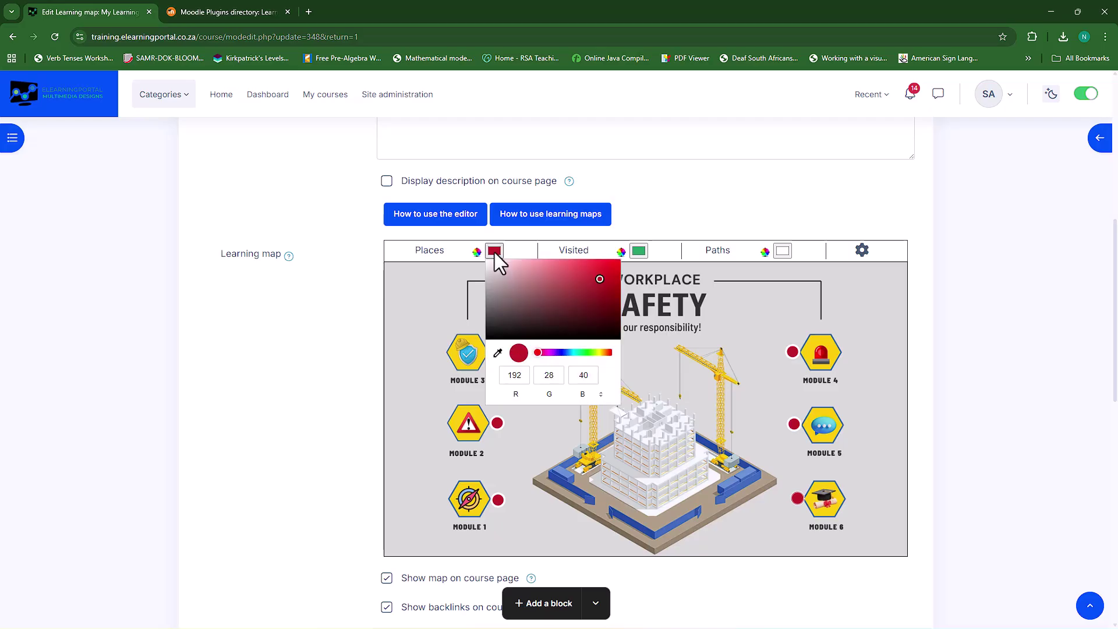
{"action": "left_click", "coordinate": [586, 352]}
{"action": "left_click", "coordinate": [591, 266]}
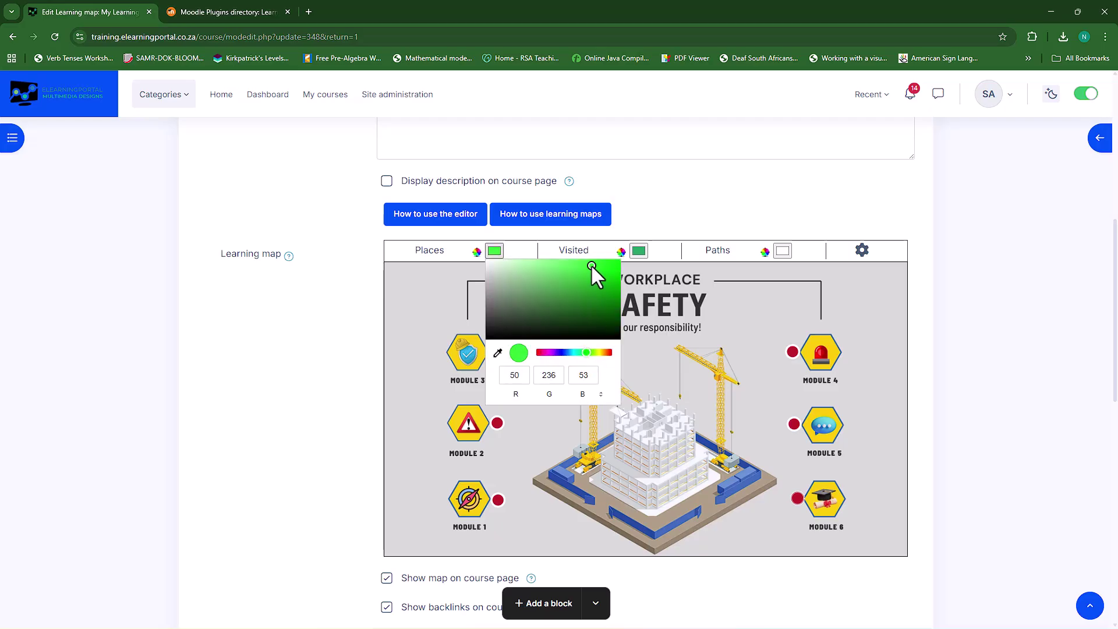
{"action": "left_click", "coordinate": [408, 342]}
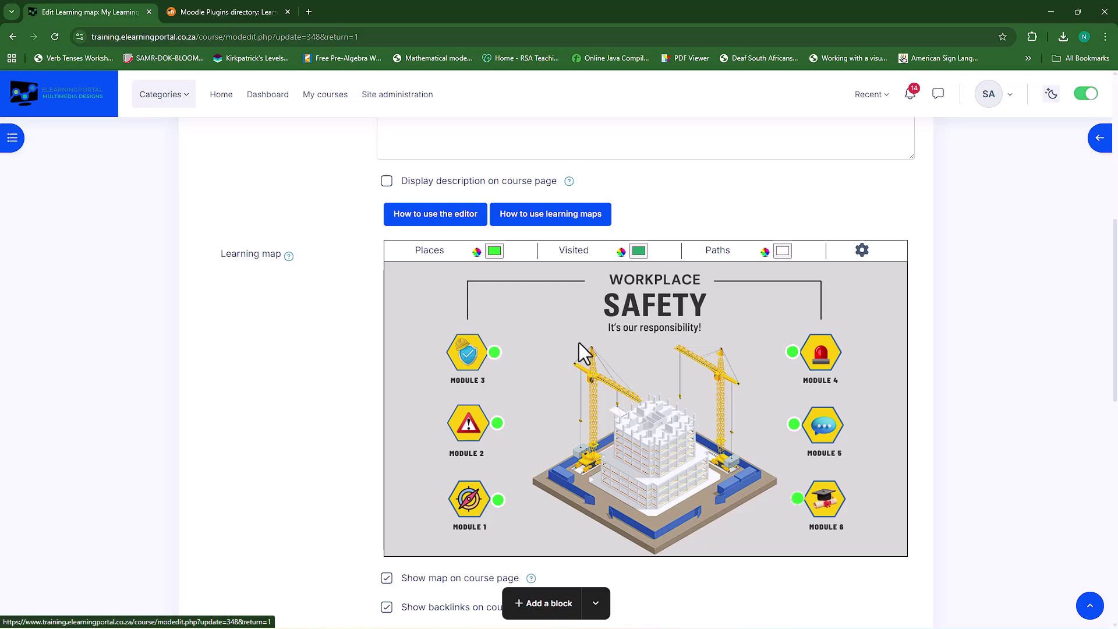
Change the colour of visited places on the learning map to crimson red
{"action": "left_click", "coordinate": [638, 251]}
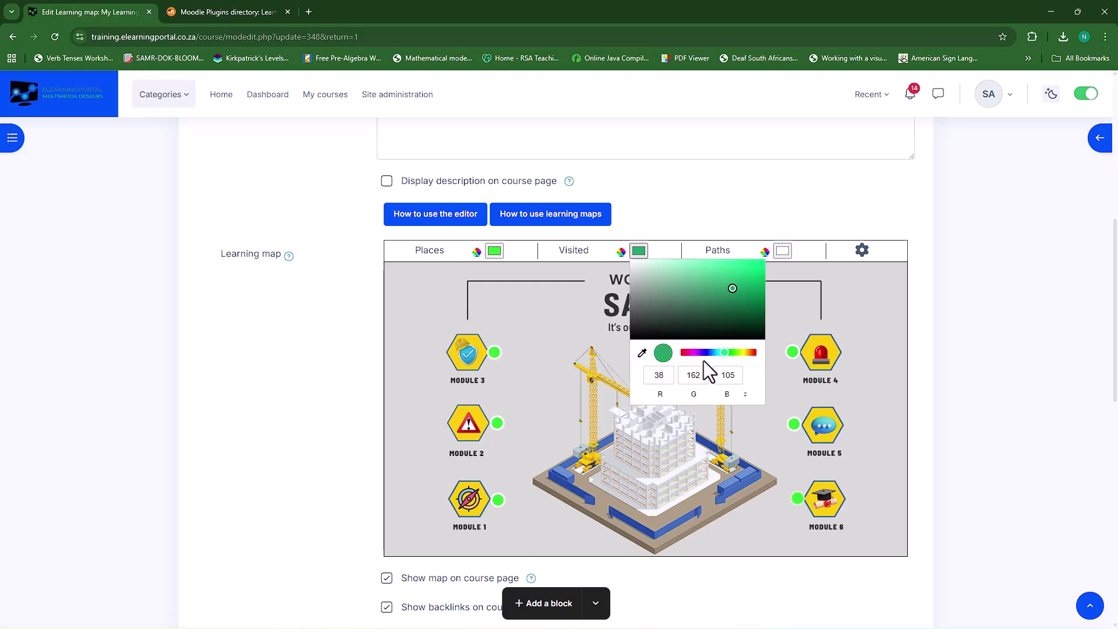
{"action": "left_click", "coordinate": [684, 352]}
{"action": "left_click", "coordinate": [743, 265]}
{"action": "left_click", "coordinate": [553, 318]}
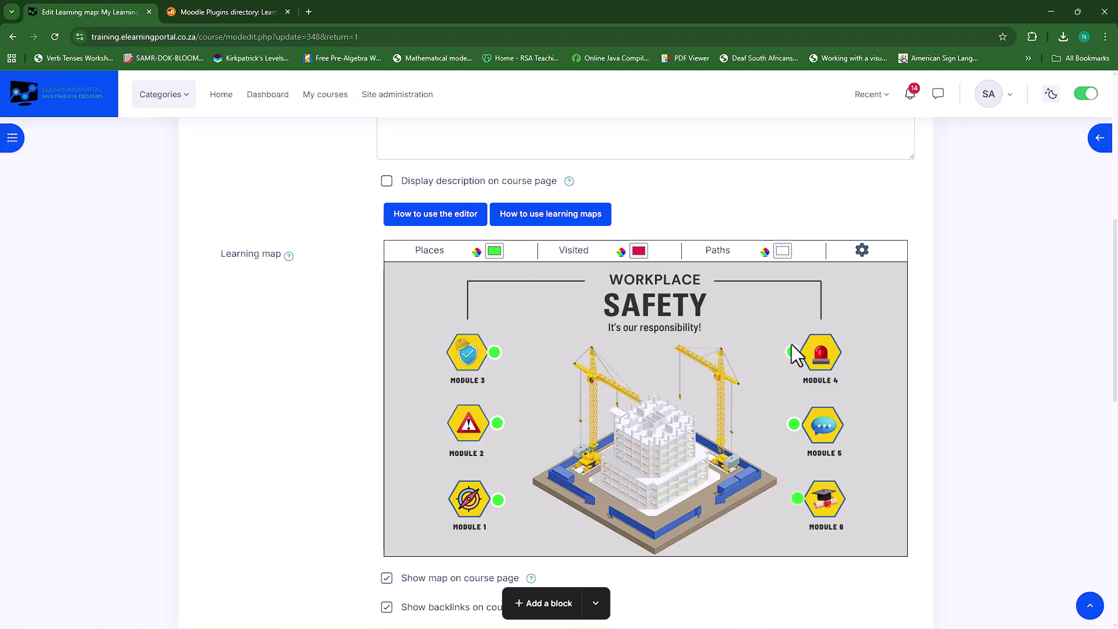
Change the colour of the learning map's paths to blue (RGB 18, 70, 226)
{"action": "left_click", "coordinate": [782, 251]}
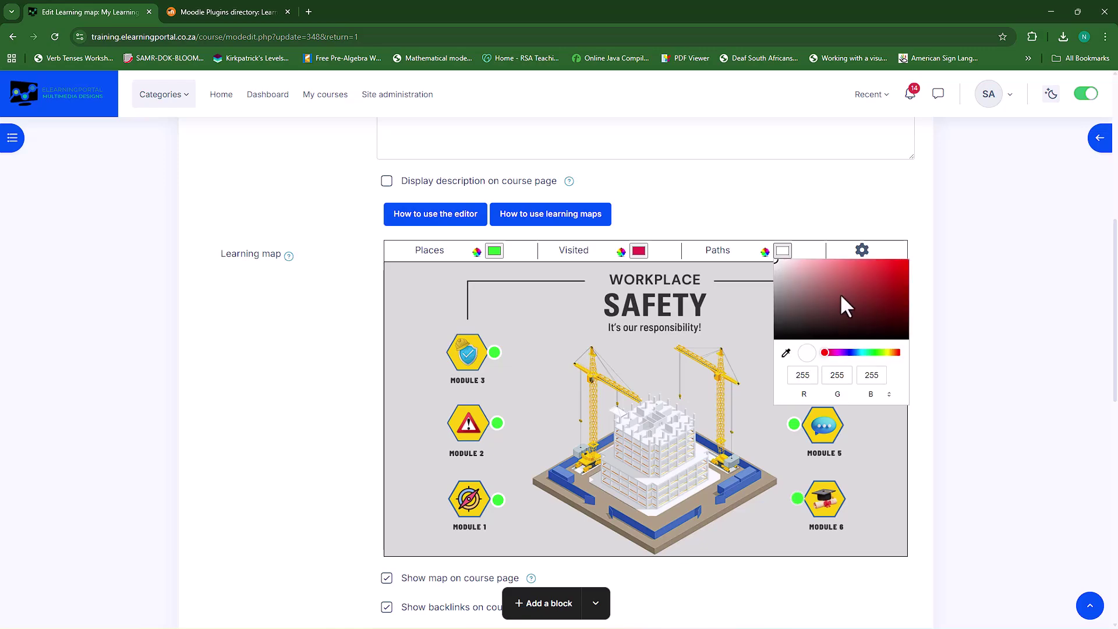
{"action": "left_click", "coordinate": [853, 352]}
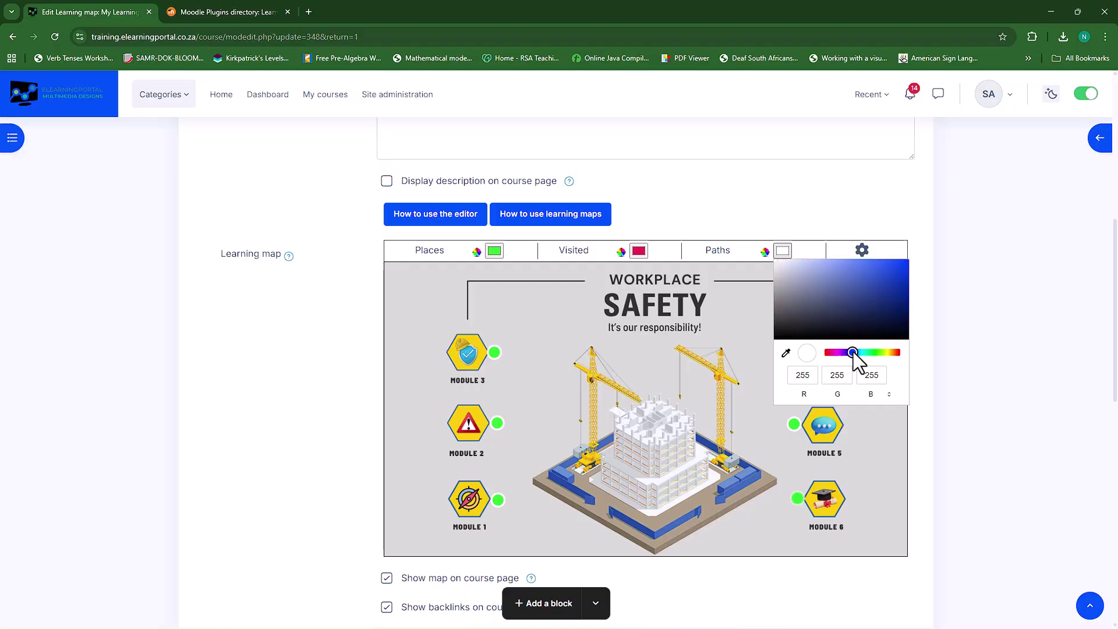
{"action": "left_click", "coordinate": [896, 268]}
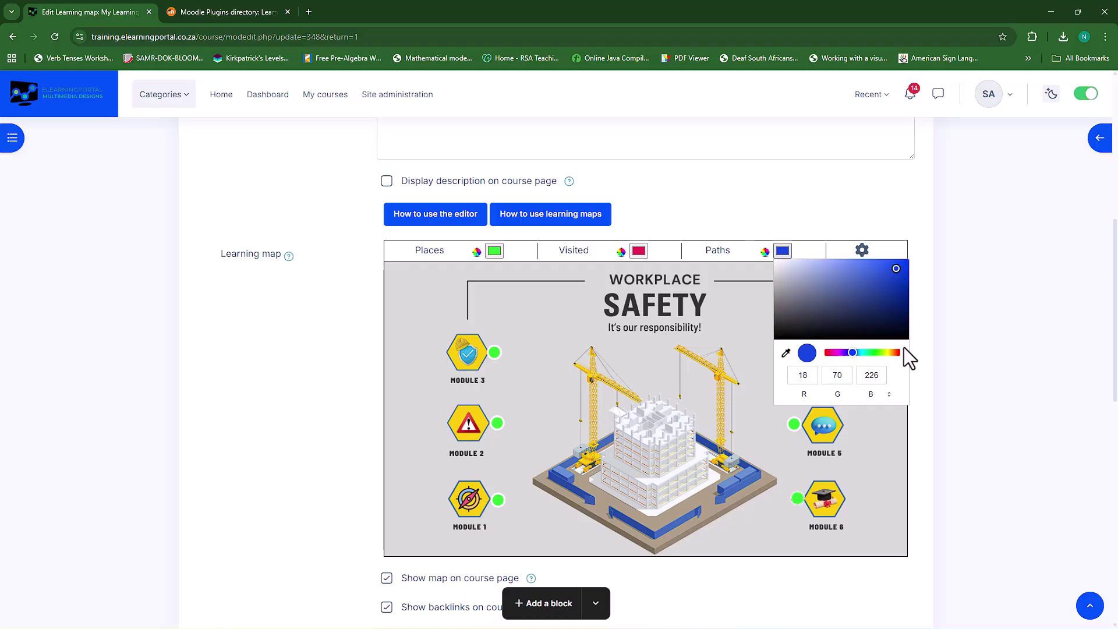
{"action": "left_click", "coordinate": [888, 459]}
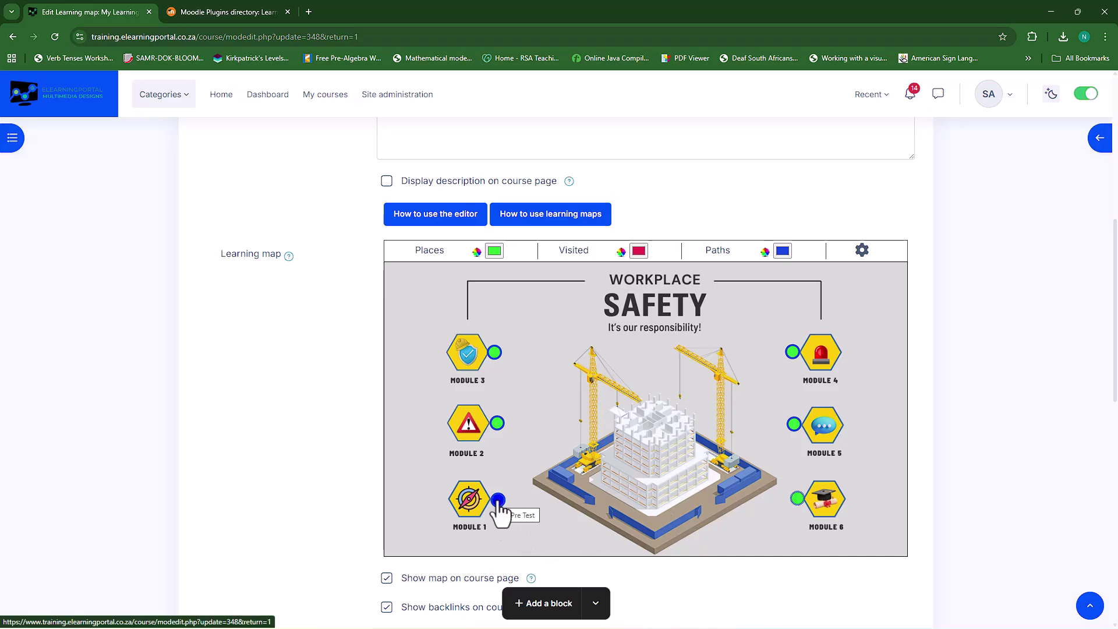
Connect the places with paths in order from Module 1 through Modules 2, 3, 4 and 5 to Module 6
{"action": "left_click", "coordinate": [497, 422]}
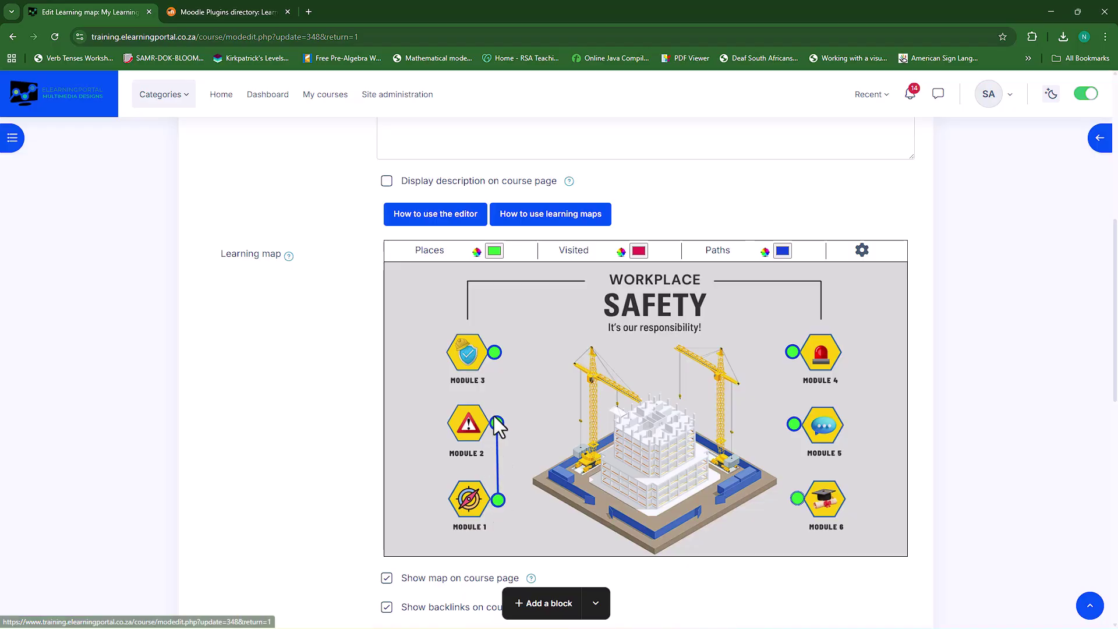
{"action": "left_click", "coordinate": [496, 423]}
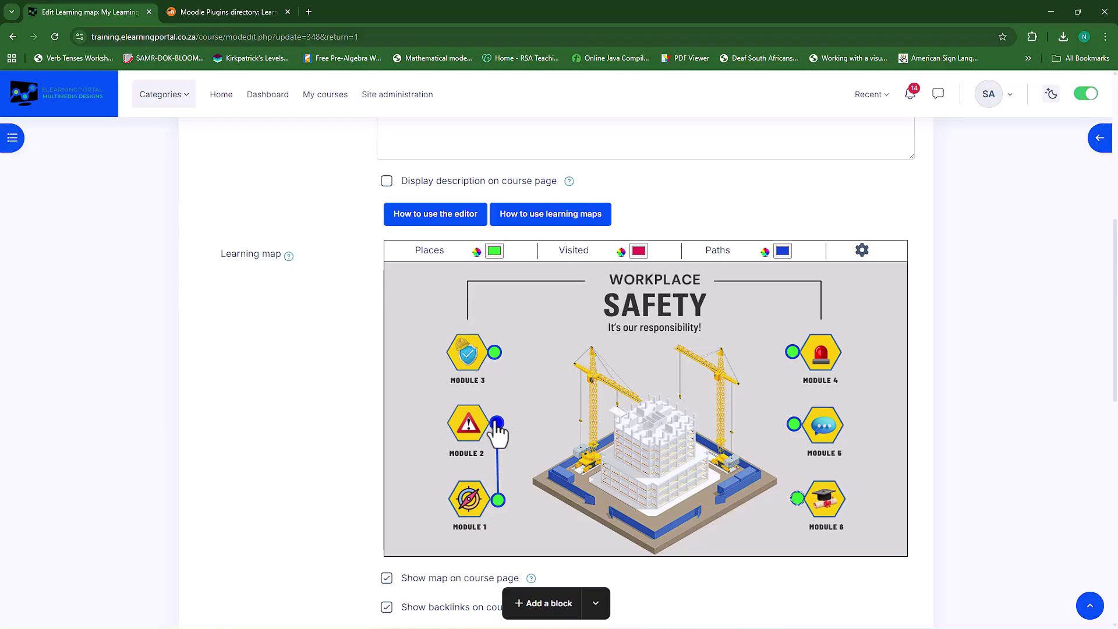
{"action": "left_click", "coordinate": [494, 352]}
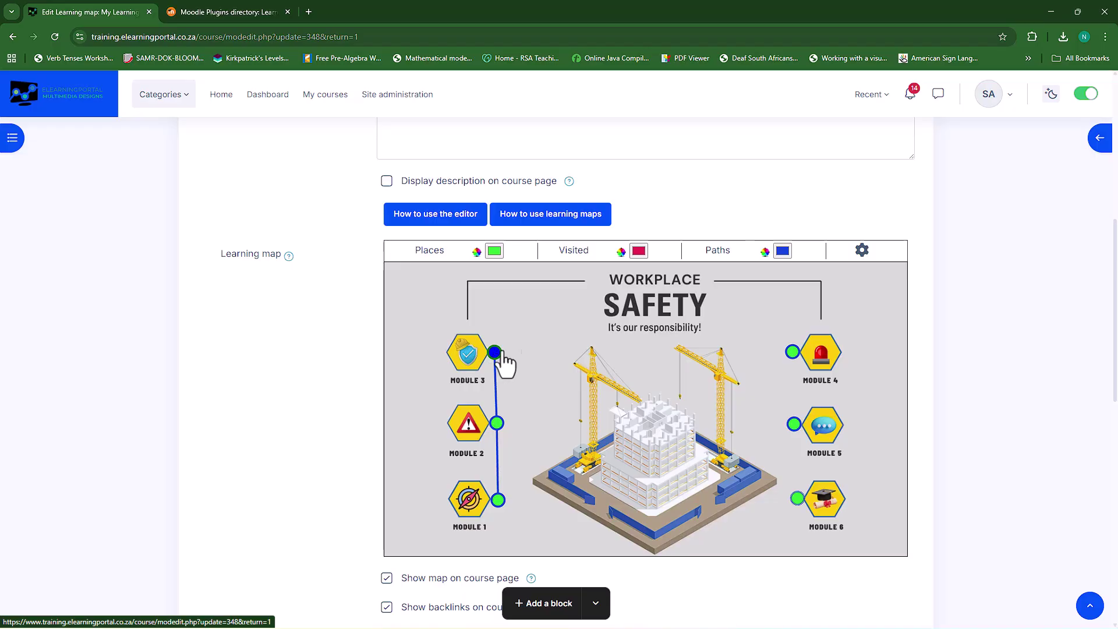
{"action": "left_click", "coordinate": [792, 351]}
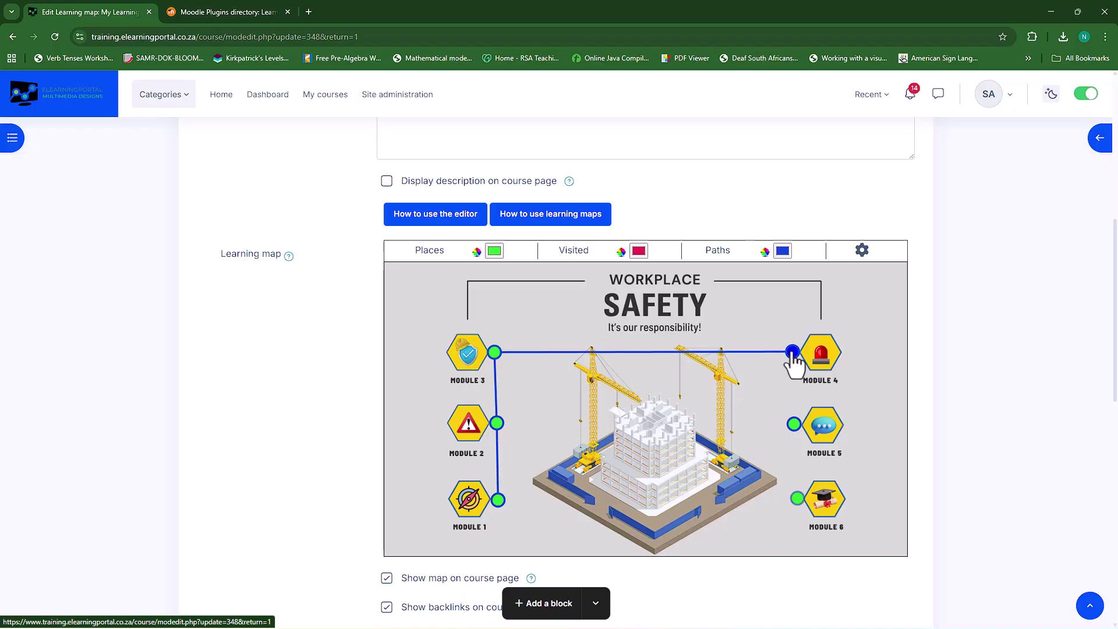
{"action": "left_click", "coordinate": [793, 424]}
{"action": "left_click", "coordinate": [796, 499]}
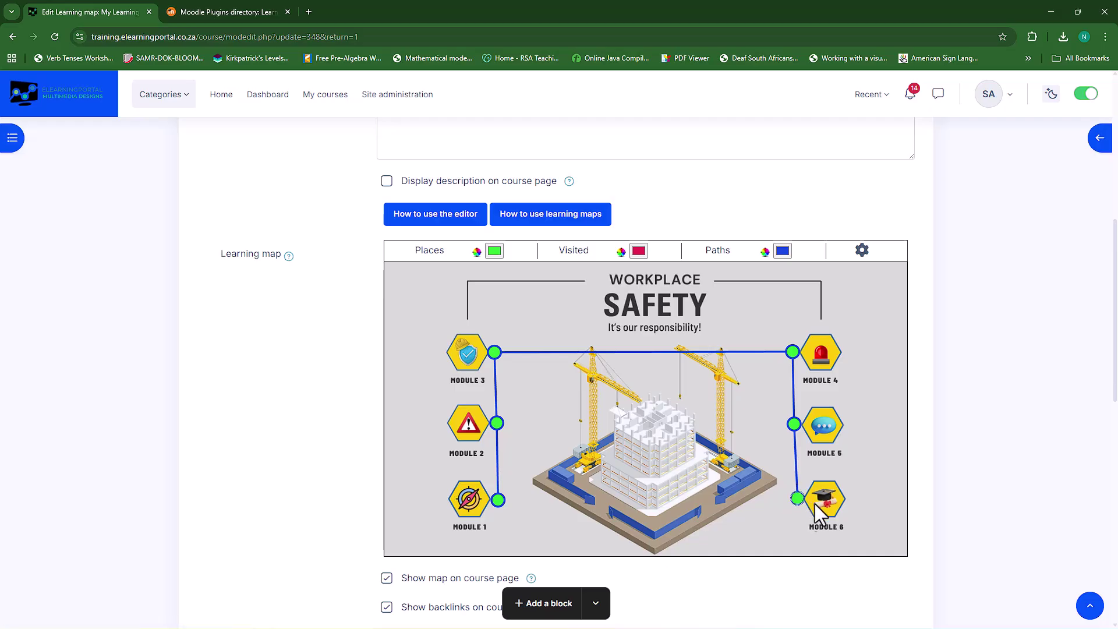
Save and display the learning map, and review the recoloured places and their connecting paths
{"action": "scroll", "coordinate": [317, 463], "scroll_direction": "down", "scroll_amount": 6}
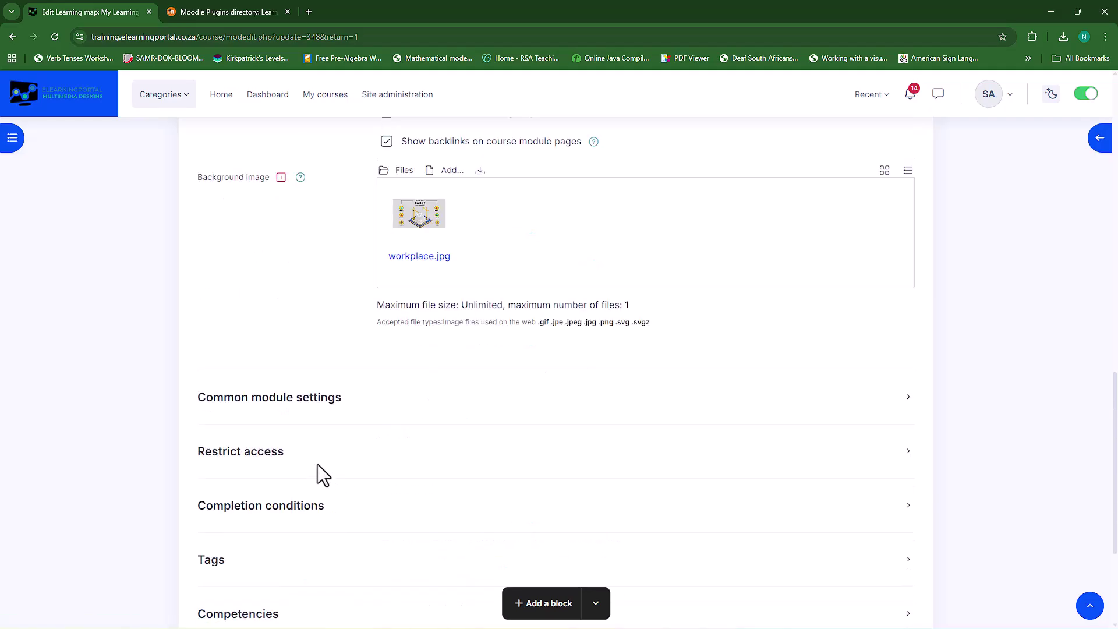
{"action": "scroll", "coordinate": [317, 464], "scroll_direction": "down", "scroll_amount": 3}
{"action": "left_click", "coordinate": [799, 502]}
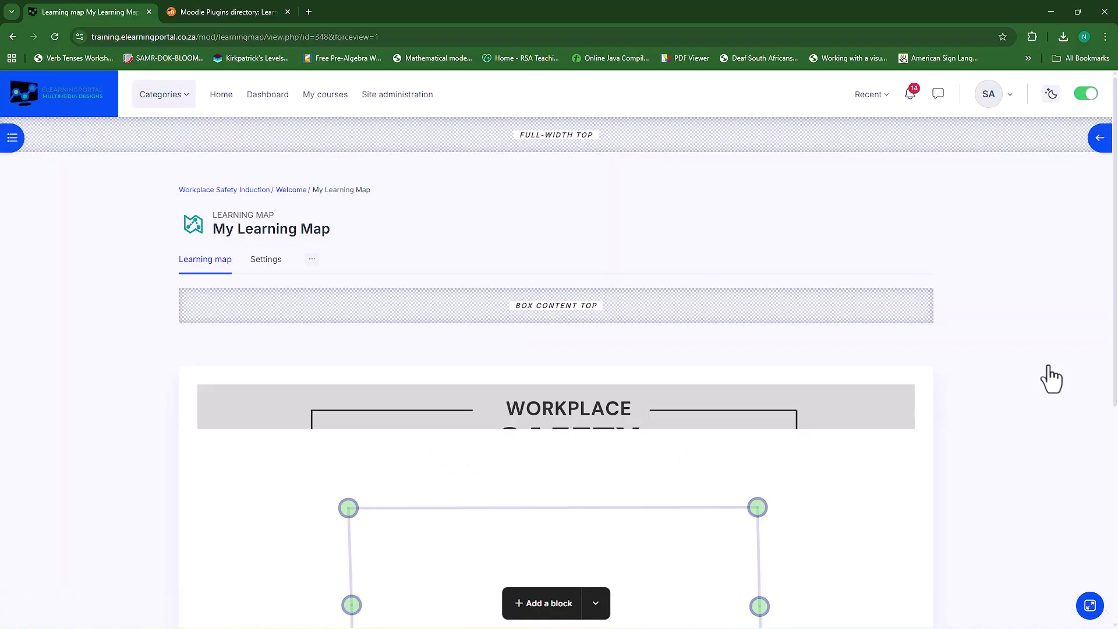
{"action": "scroll", "coordinate": [669, 475], "scroll_direction": "down", "scroll_amount": 4}
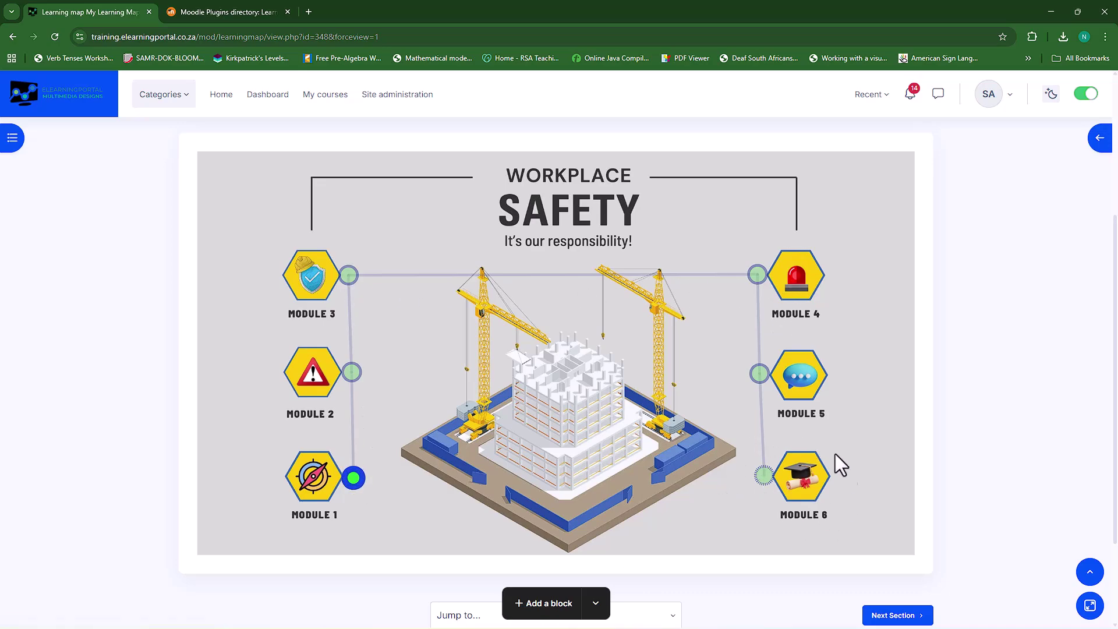
Go to the Workplace Safety Induction course page and edit the learning map's settings from there
{"action": "left_click", "coordinate": [788, 467]}
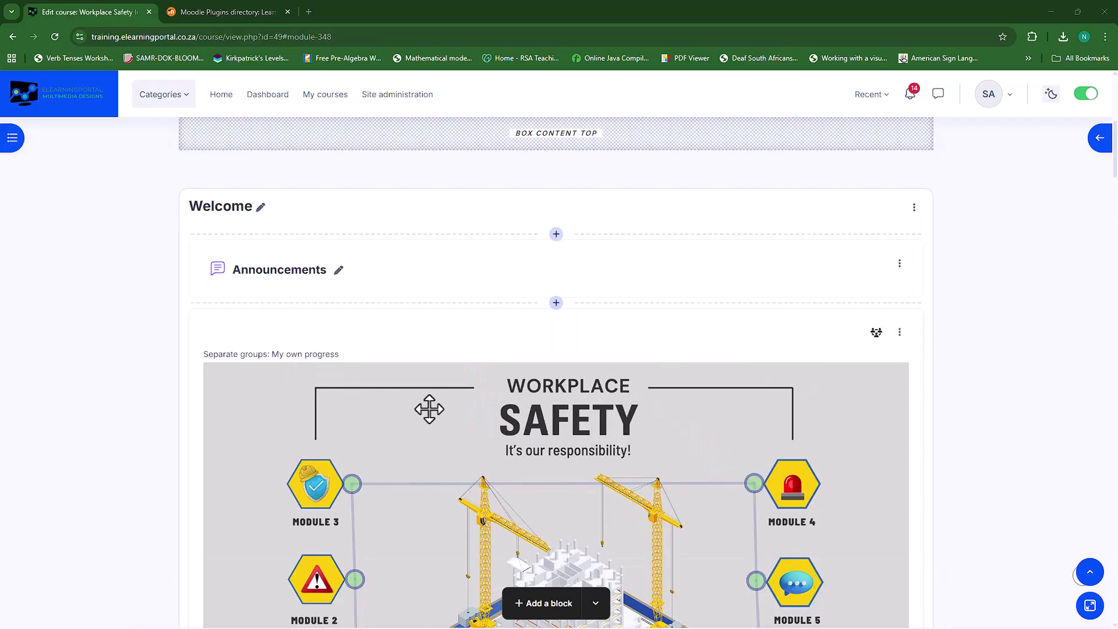
{"action": "left_click", "coordinate": [900, 331]}
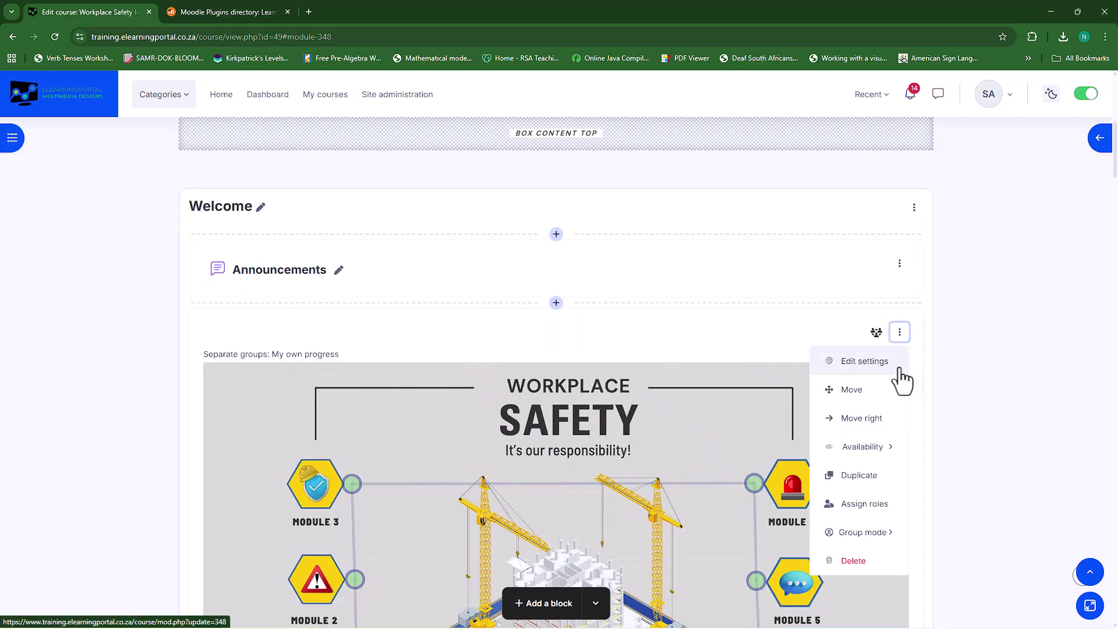
{"action": "left_click", "coordinate": [870, 363]}
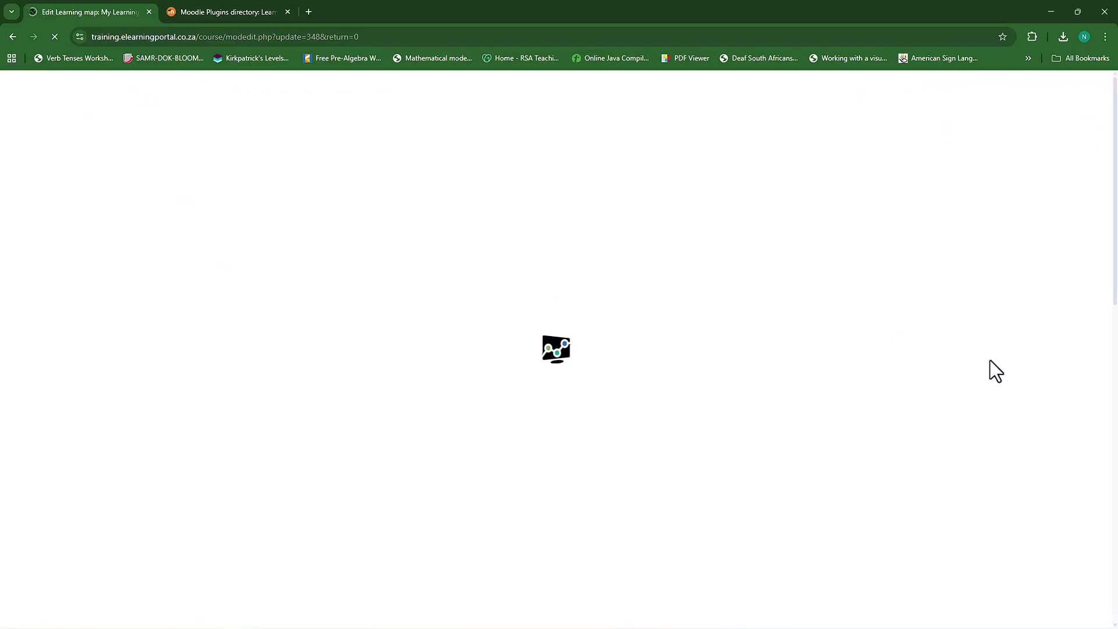
{"action": "scroll", "coordinate": [990, 360], "scroll_direction": "down", "scroll_amount": 15}
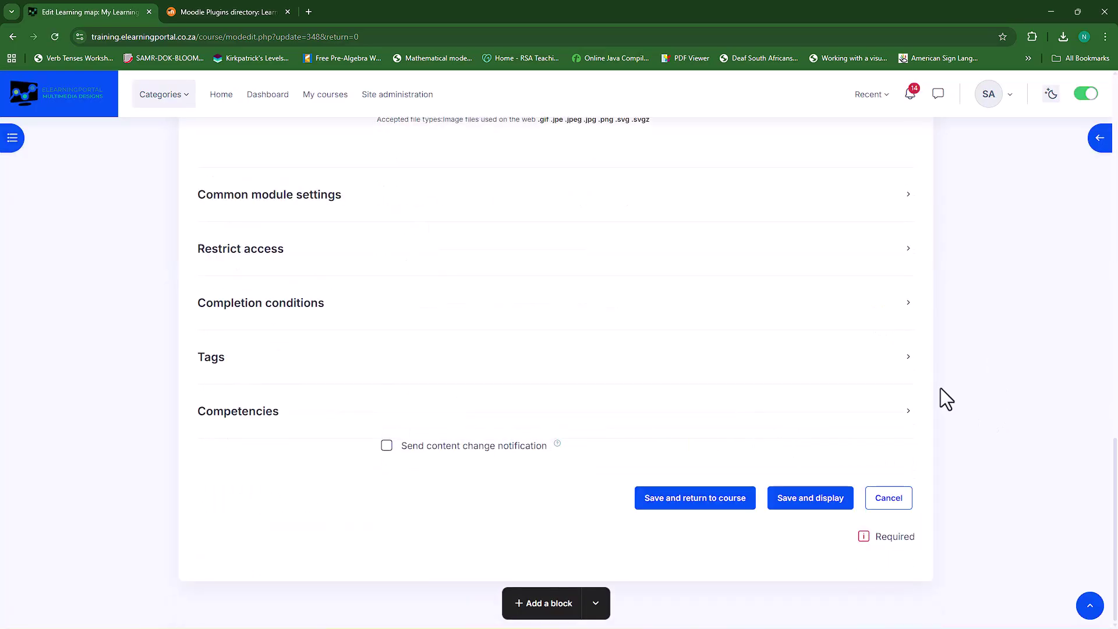
{"action": "scroll", "coordinate": [955, 399], "scroll_direction": "up", "scroll_amount": 9}
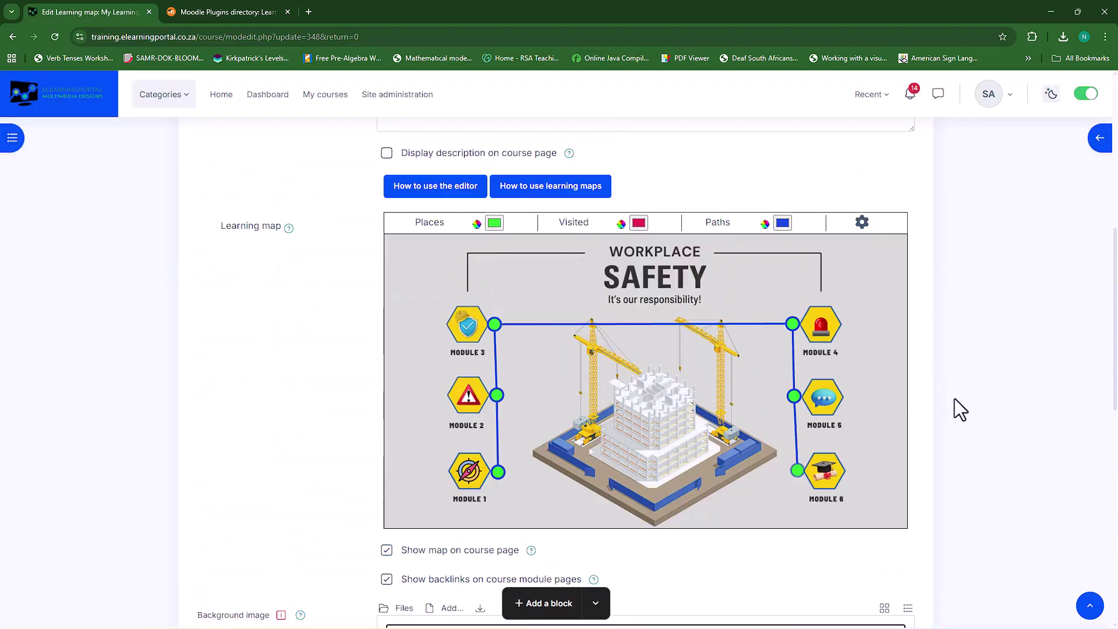
Turn on Hide paths and Hide stroke for places in the map's advanced settings, and save and display the map
{"action": "left_click", "coordinate": [862, 223]}
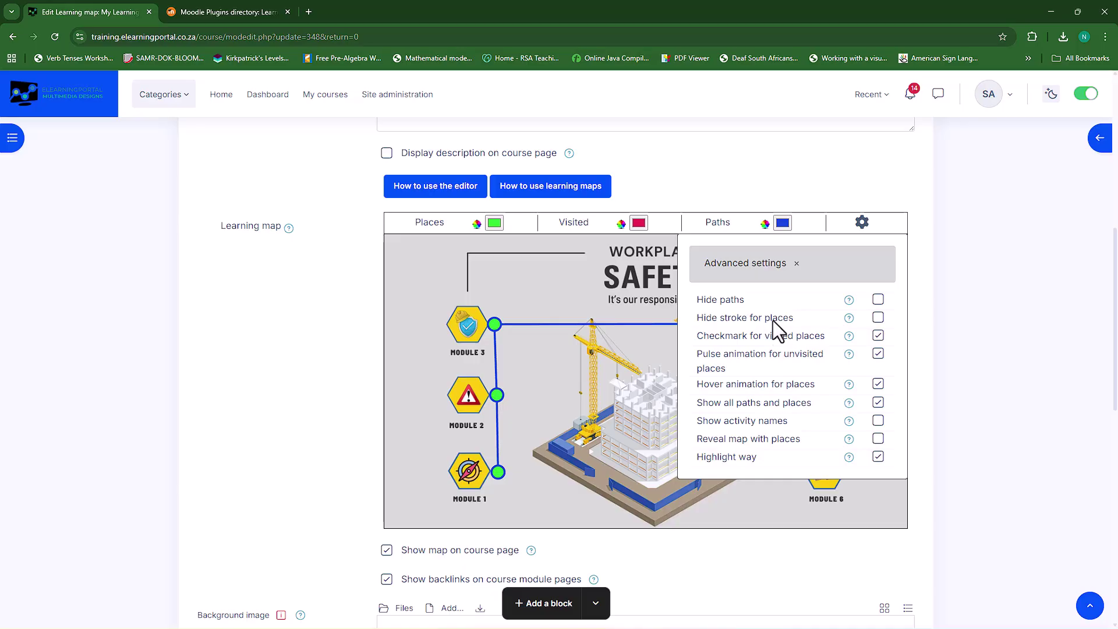
{"action": "left_click", "coordinate": [878, 300]}
{"action": "left_click", "coordinate": [878, 318]}
{"action": "left_click", "coordinate": [405, 373]}
{"action": "scroll", "coordinate": [406, 381], "scroll_direction": "down", "scroll_amount": 15}
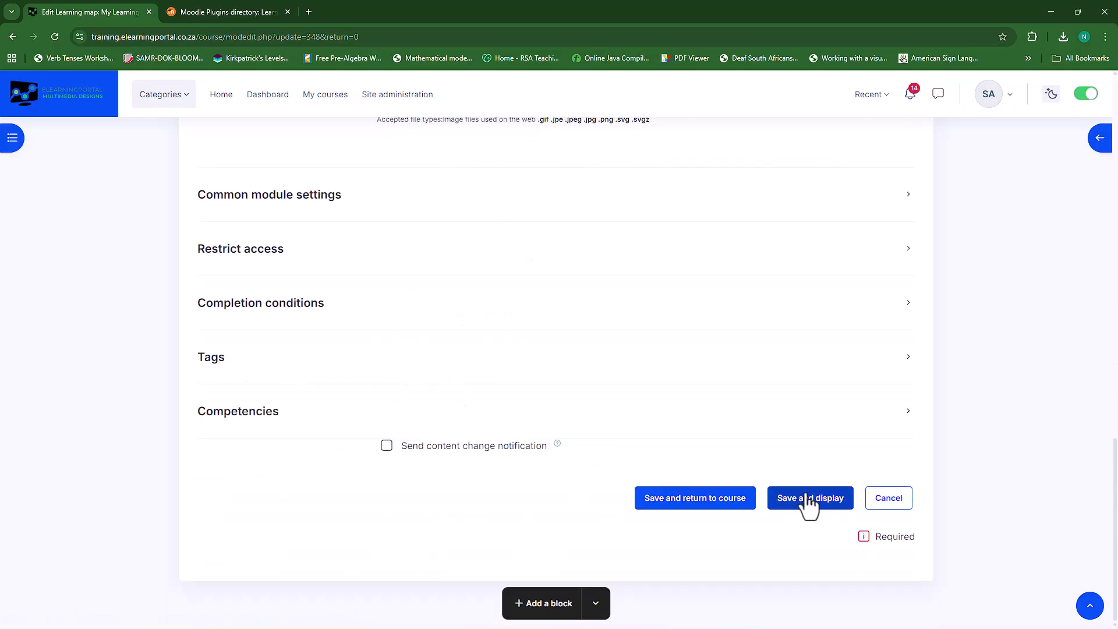
{"action": "left_click", "coordinate": [808, 500]}
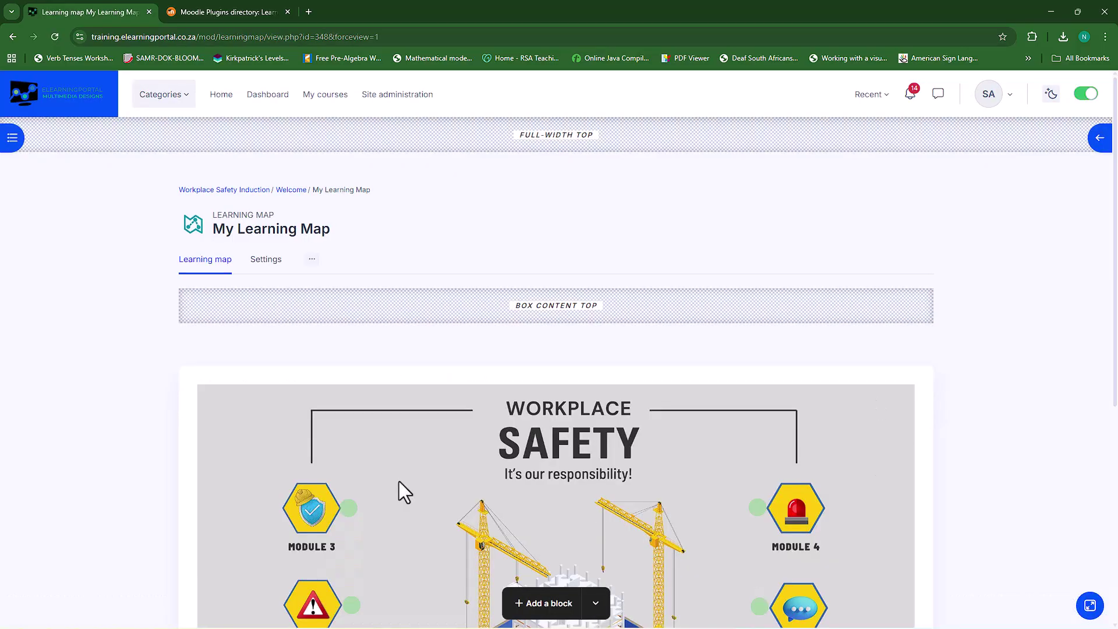
Reopen the learning map's settings and turn off Hide paths and Hide stroke for places in its advanced settings
{"action": "scroll", "coordinate": [400, 482], "scroll_direction": "down", "scroll_amount": 3}
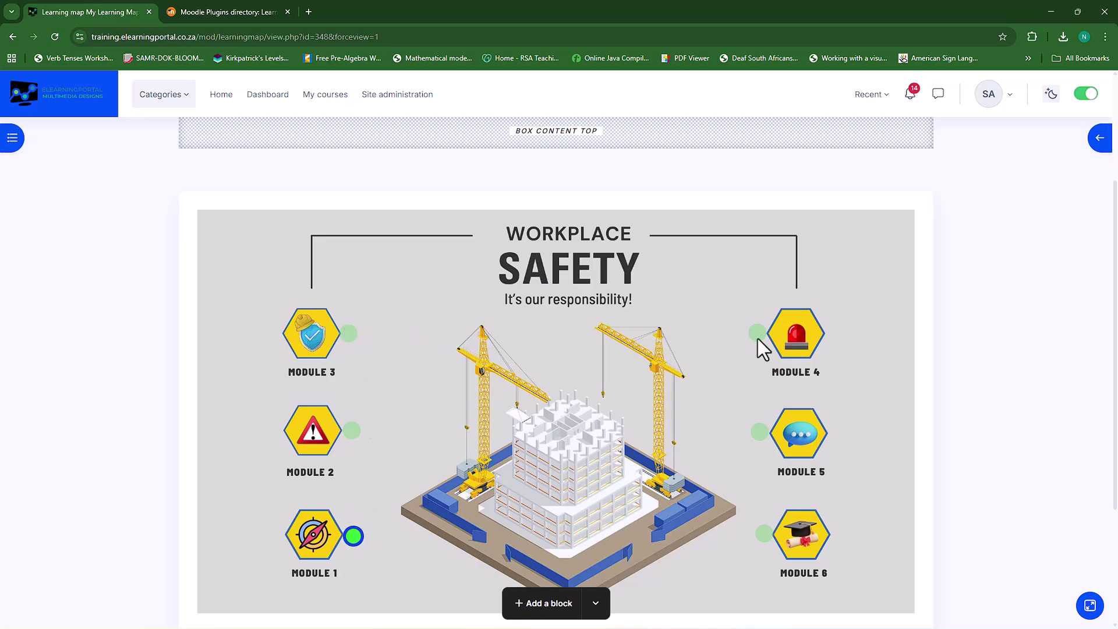
{"action": "scroll", "coordinate": [718, 382], "scroll_direction": "up", "scroll_amount": 3}
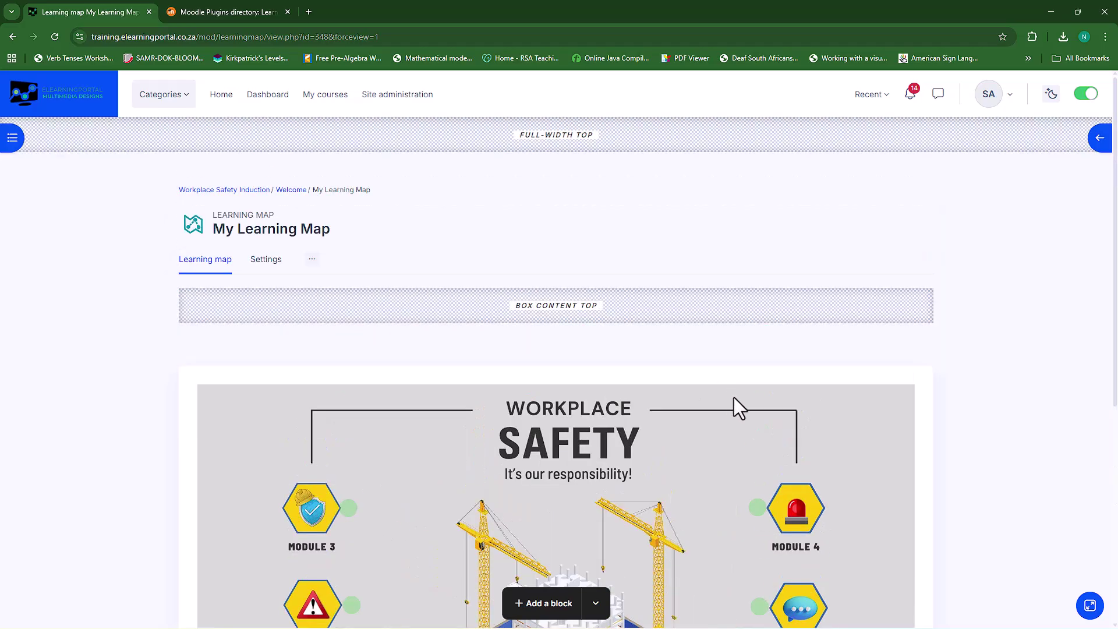
{"action": "left_click", "coordinate": [263, 263]}
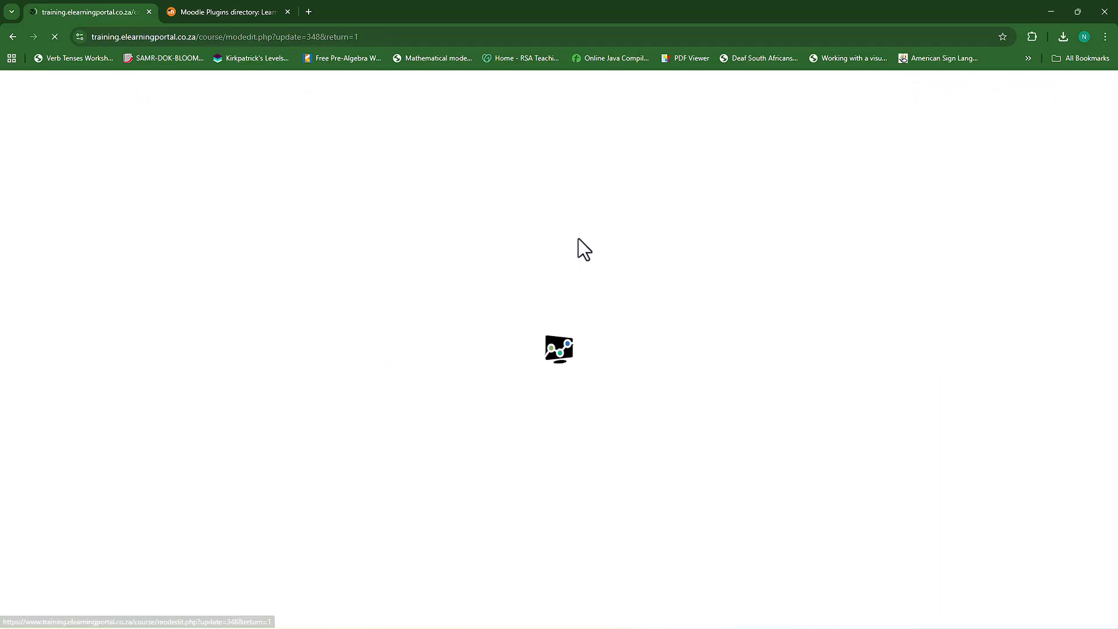
{"action": "scroll", "coordinate": [827, 395], "scroll_direction": "down", "scroll_amount": 15}
{"action": "scroll", "coordinate": [861, 378], "scroll_direction": "up", "scroll_amount": 3}
{"action": "scroll", "coordinate": [886, 383], "scroll_direction": "up", "scroll_amount": 4}
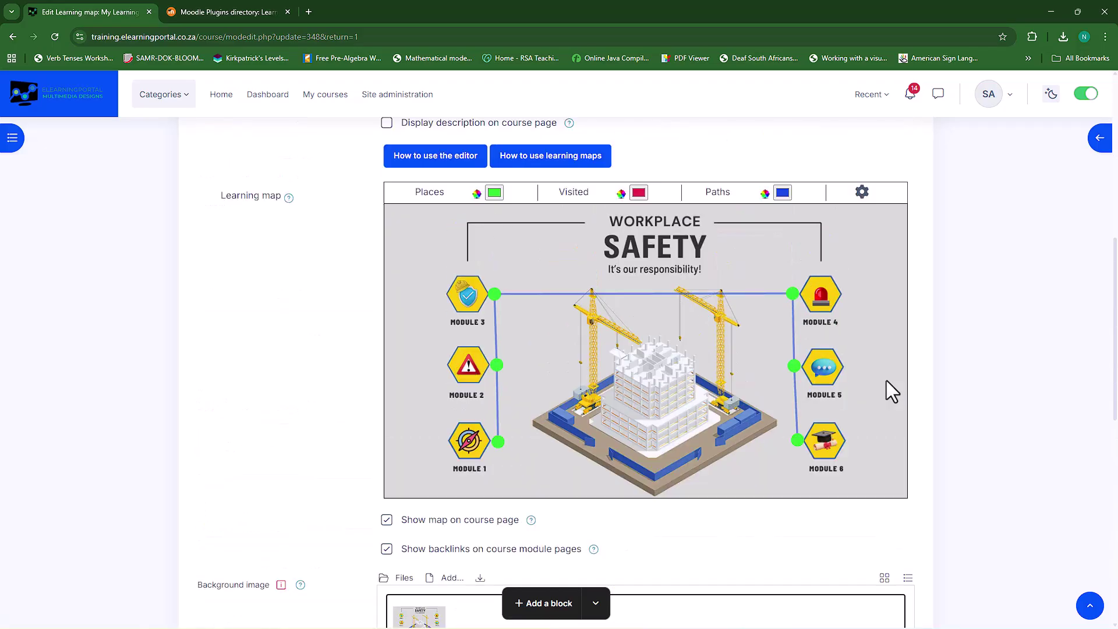
{"action": "left_click", "coordinate": [861, 193]}
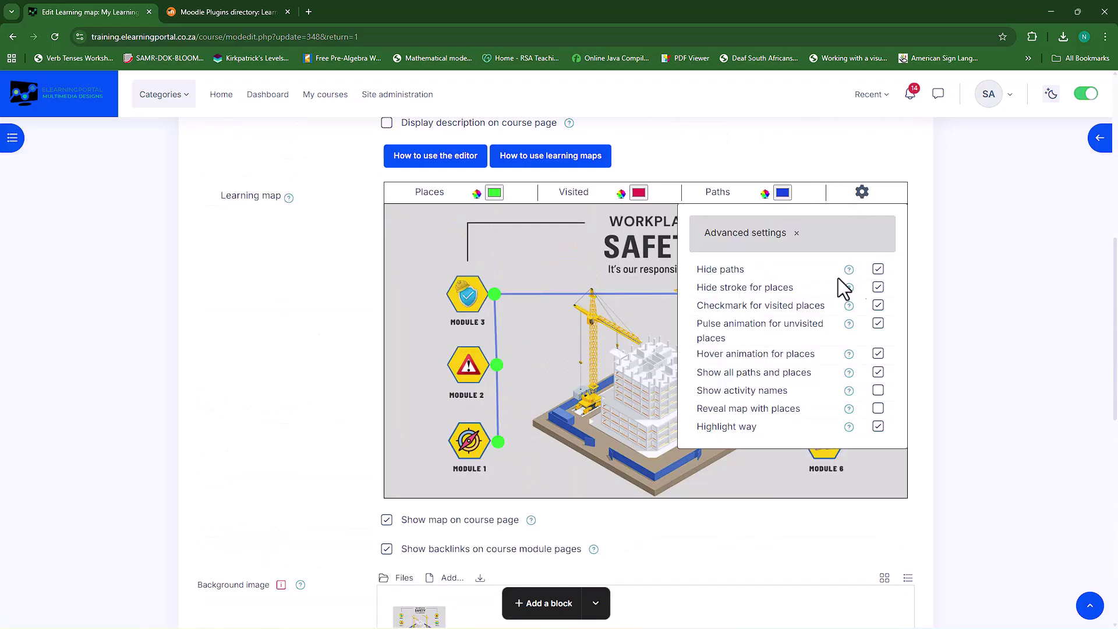
{"action": "left_click", "coordinate": [878, 269]}
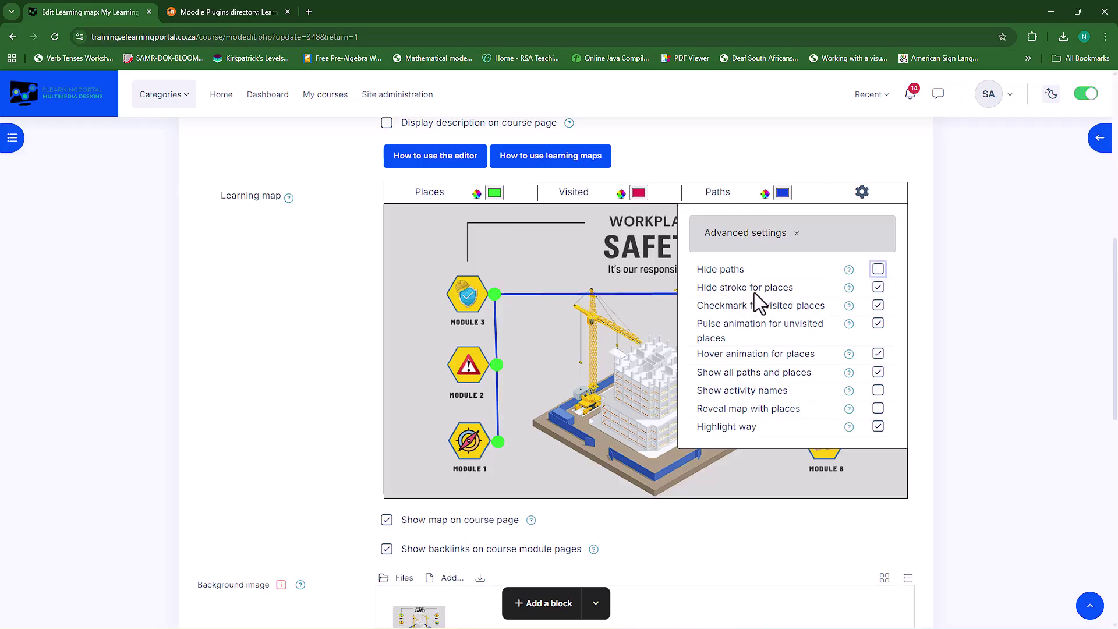
{"action": "left_click", "coordinate": [877, 290]}
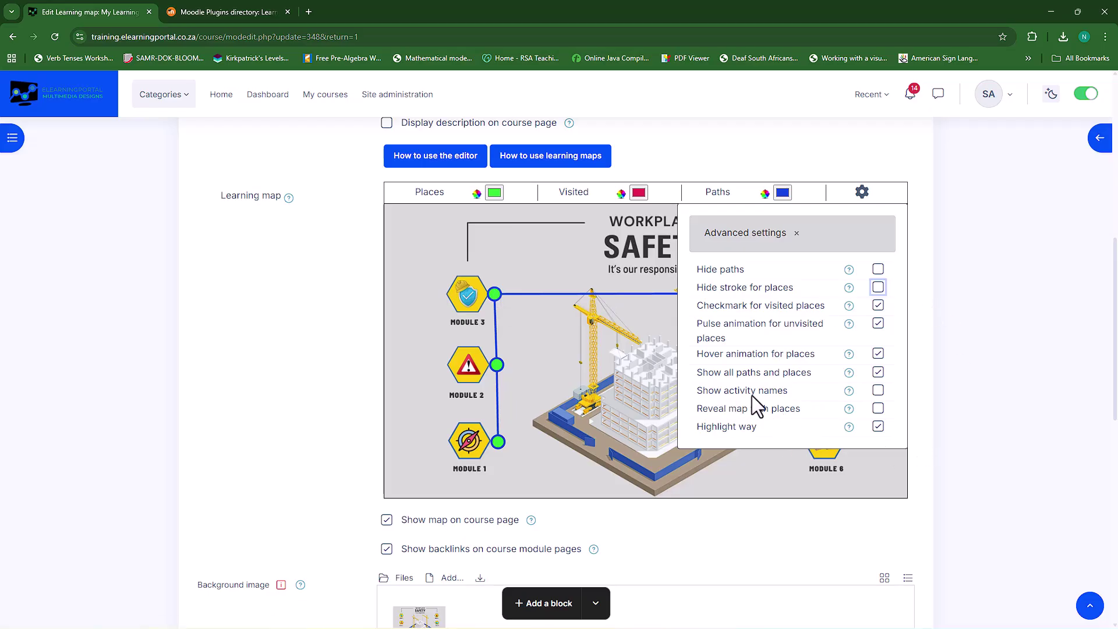
Turn on Show activity names to preview the labels beside the places, and turn it off again
{"action": "left_click", "coordinate": [878, 390]}
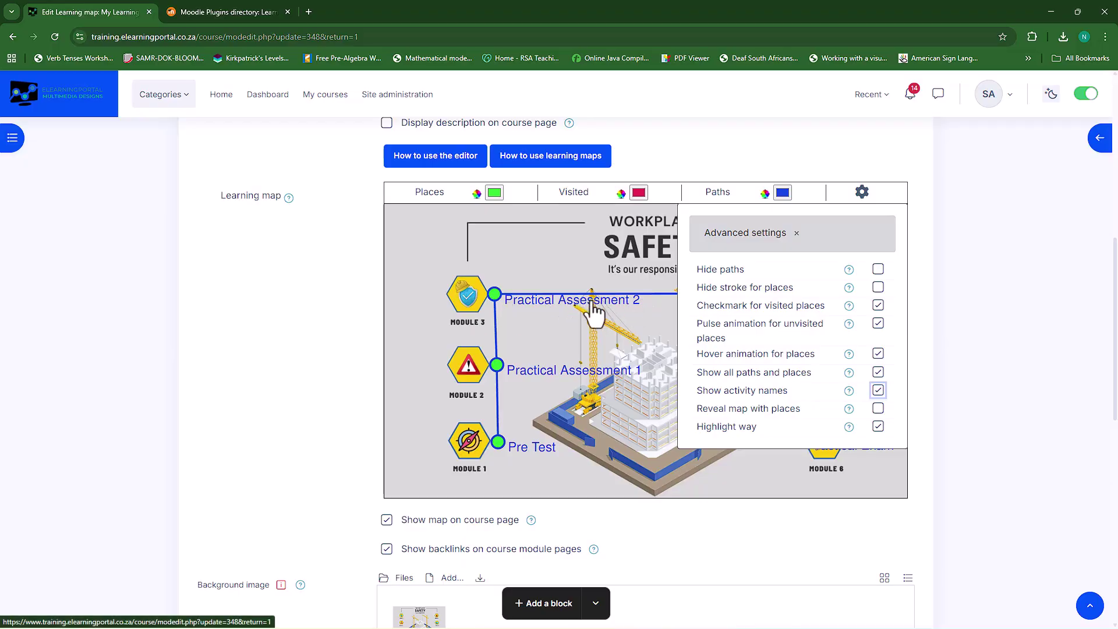
{"action": "left_click", "coordinate": [878, 390]}
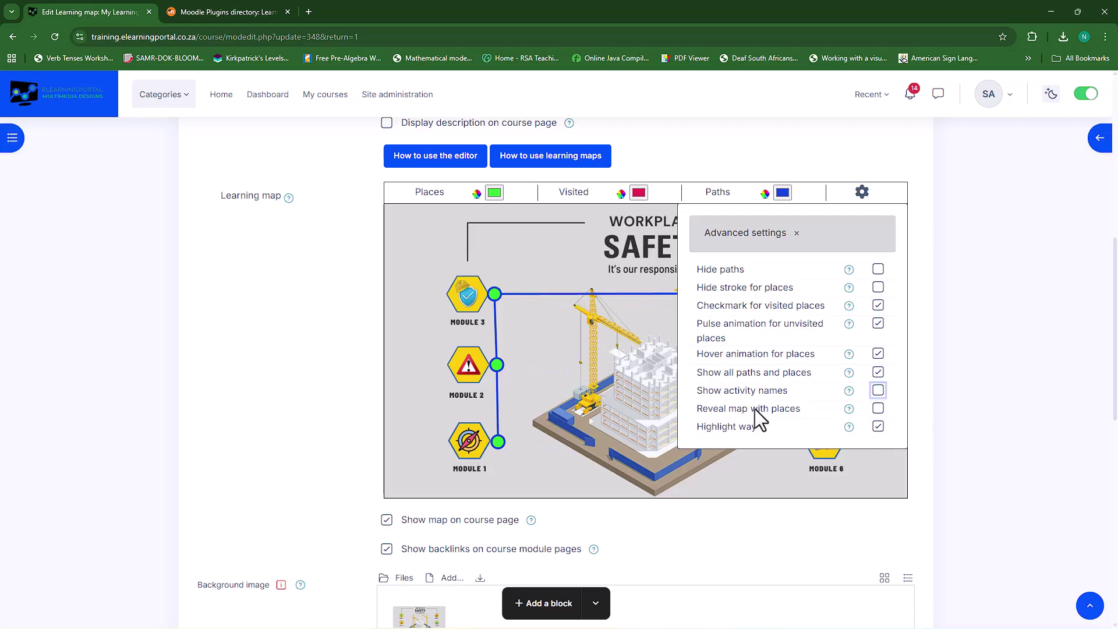
Turn on Reveal map with places in the advanced settings, and save and display the learning map to review it
{"action": "left_click", "coordinate": [877, 408]}
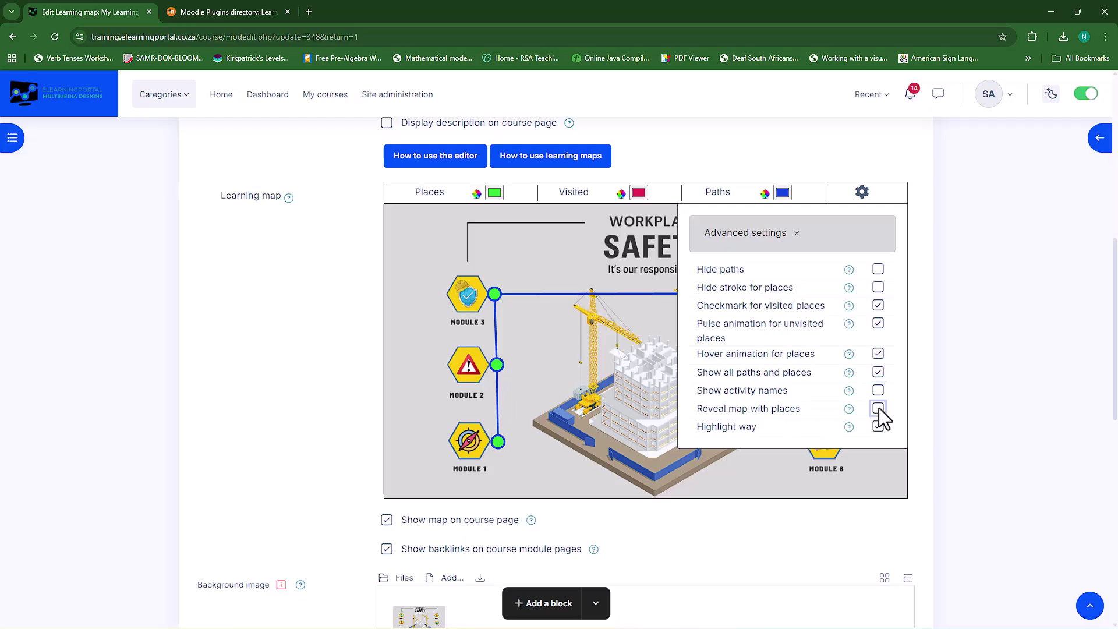
{"action": "left_click", "coordinate": [535, 362]}
{"action": "scroll", "coordinate": [536, 362], "scroll_direction": "down", "scroll_amount": 10}
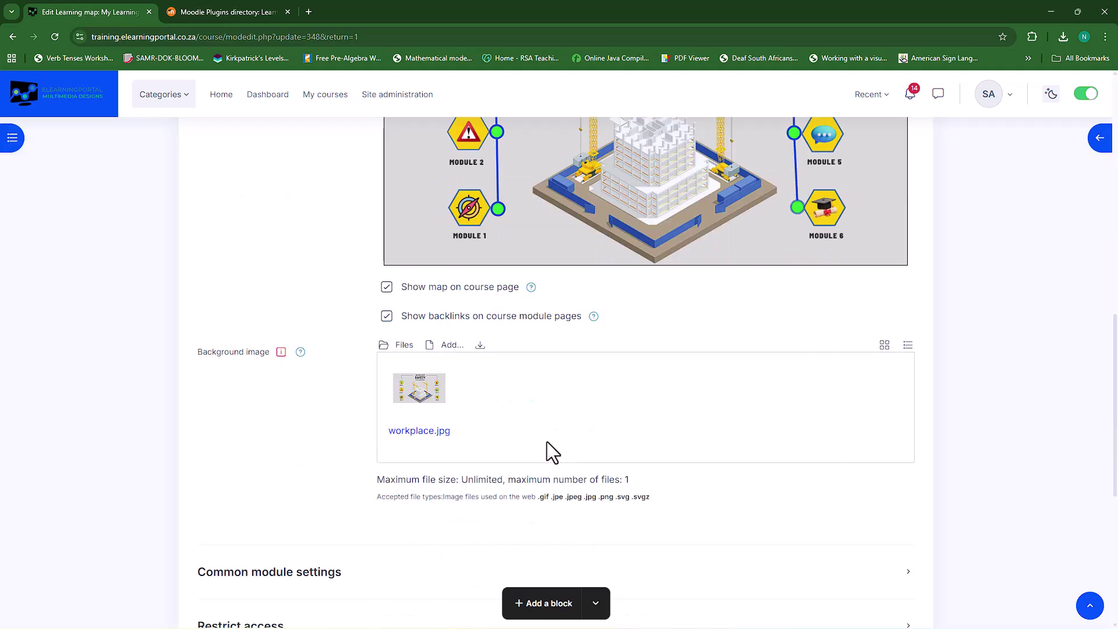
{"action": "left_click", "coordinate": [801, 498]}
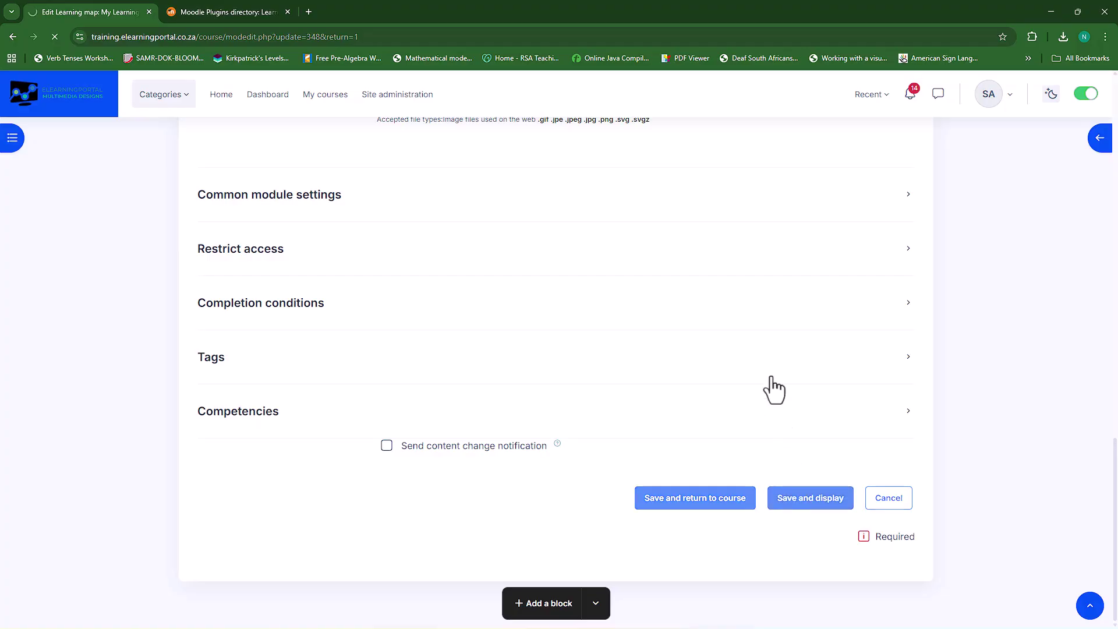
{"action": "scroll", "coordinate": [524, 437], "scroll_direction": "down", "scroll_amount": 5}
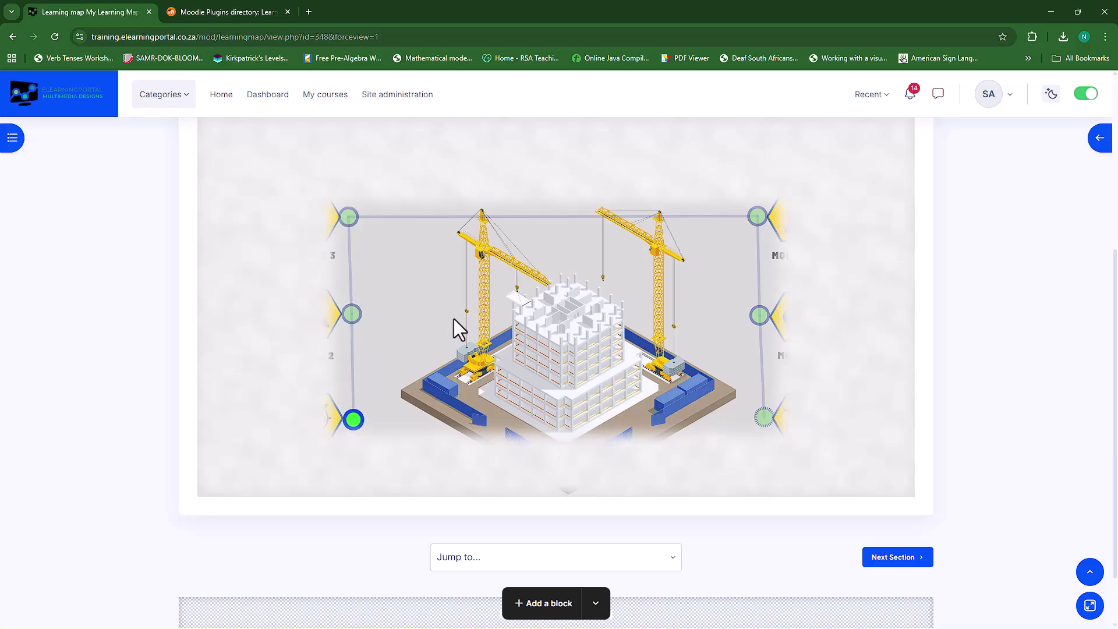
{"action": "scroll", "coordinate": [557, 368], "scroll_direction": "up", "scroll_amount": 2}
{"action": "scroll", "coordinate": [544, 406], "scroll_direction": "up", "scroll_amount": 3}
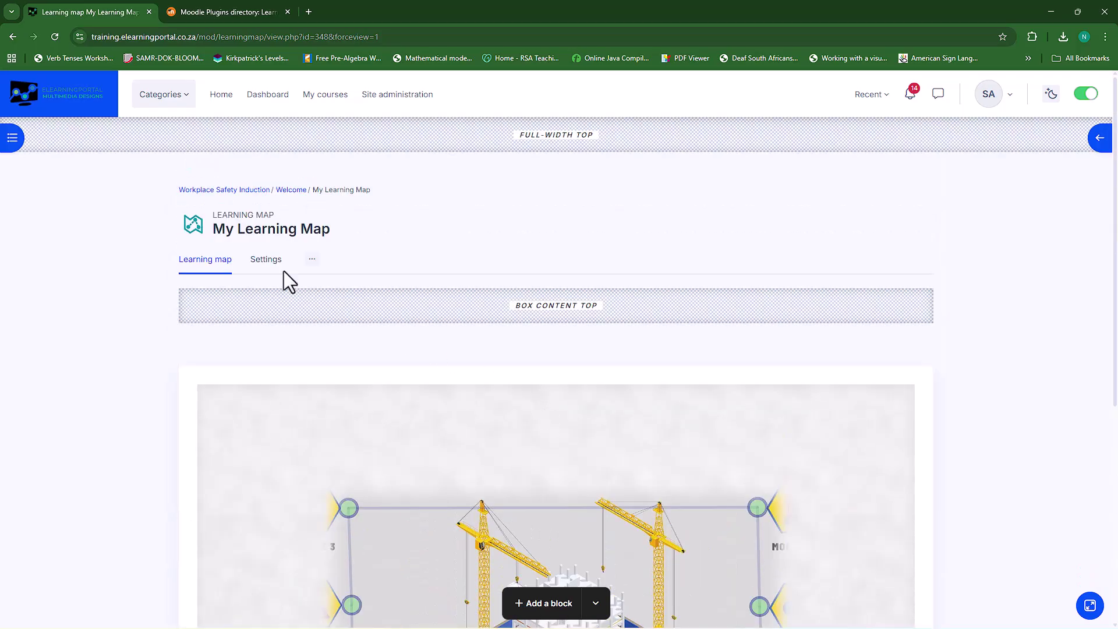